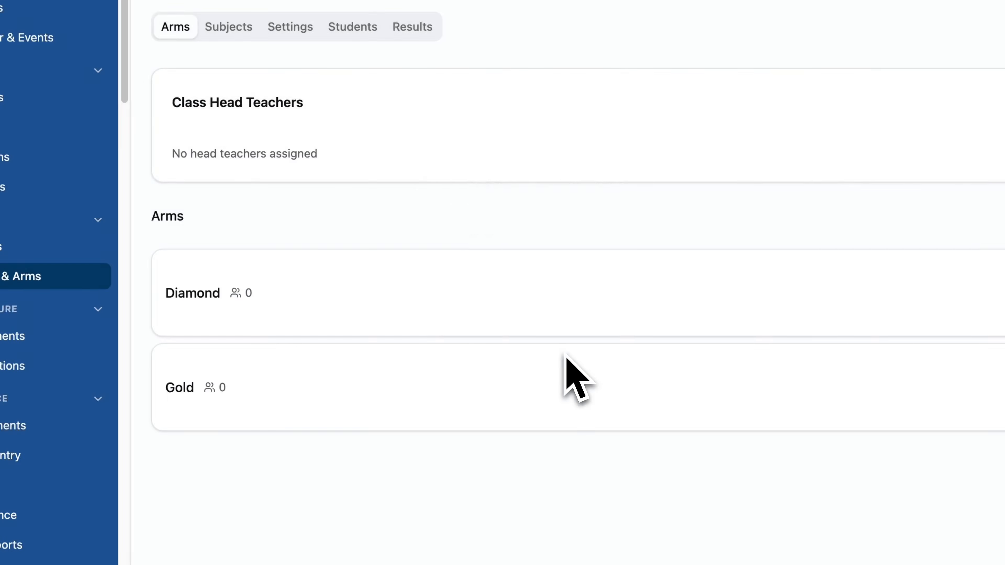
- Open the JSS 3 class and copy both the Diamond and Gold arms into it from JSS 1
left_click(273, 102)
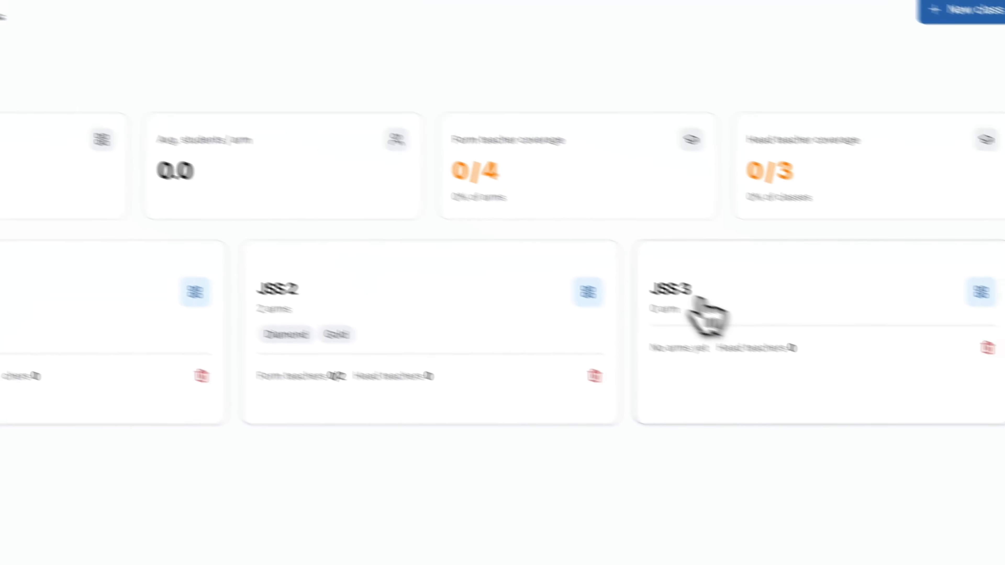
left_click(724, 305)
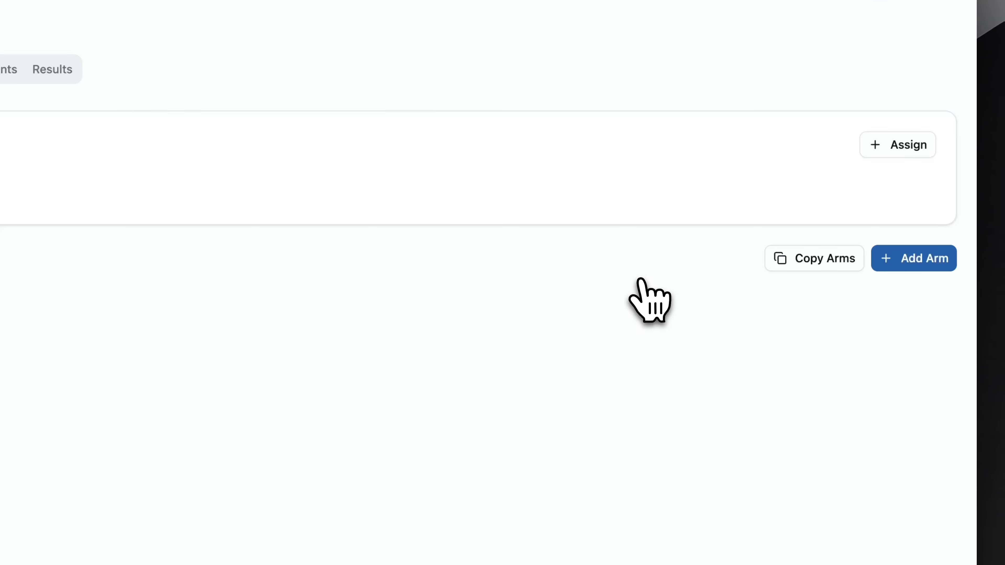
left_click(825, 263)
left_click(509, 328)
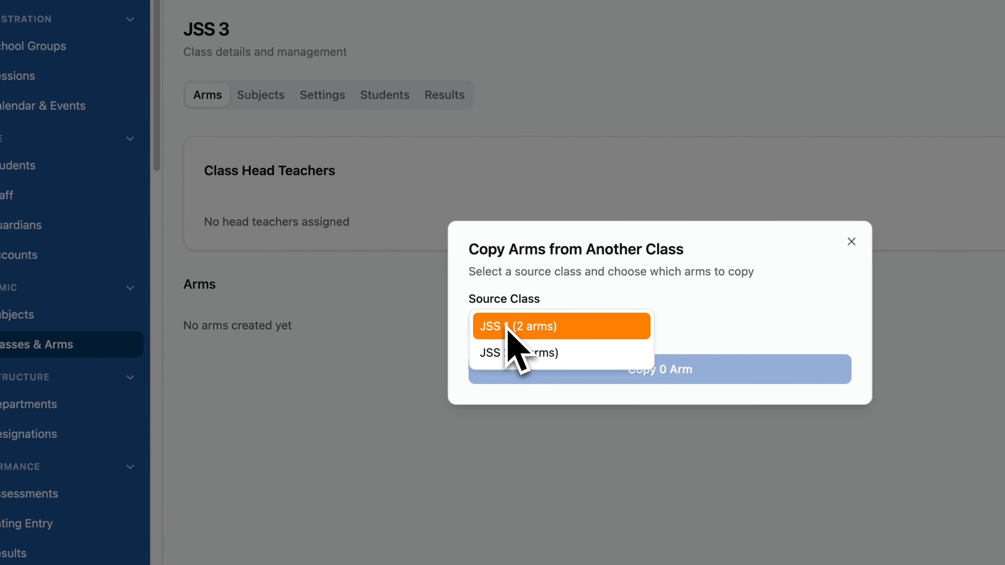
left_click(509, 328)
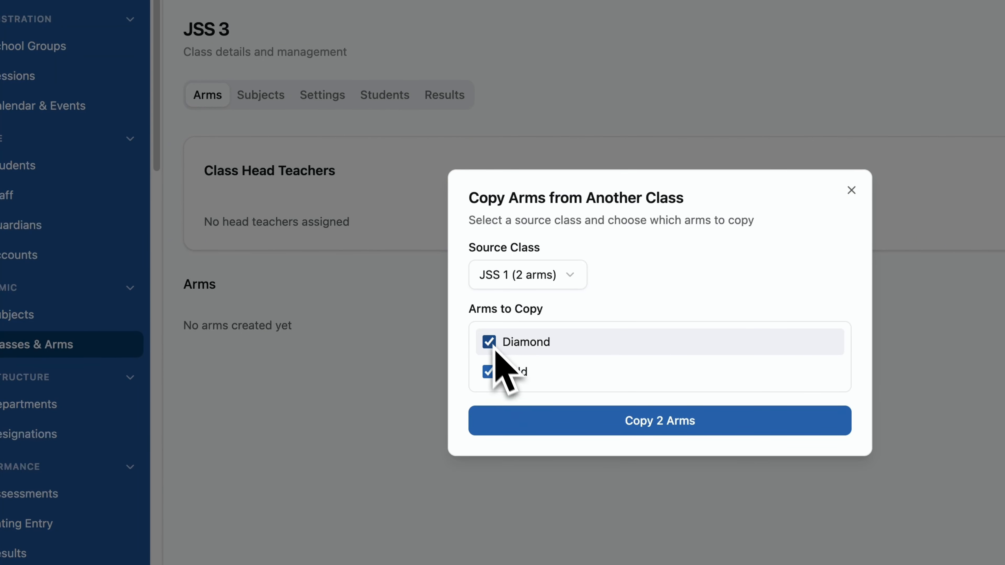
left_click(486, 380)
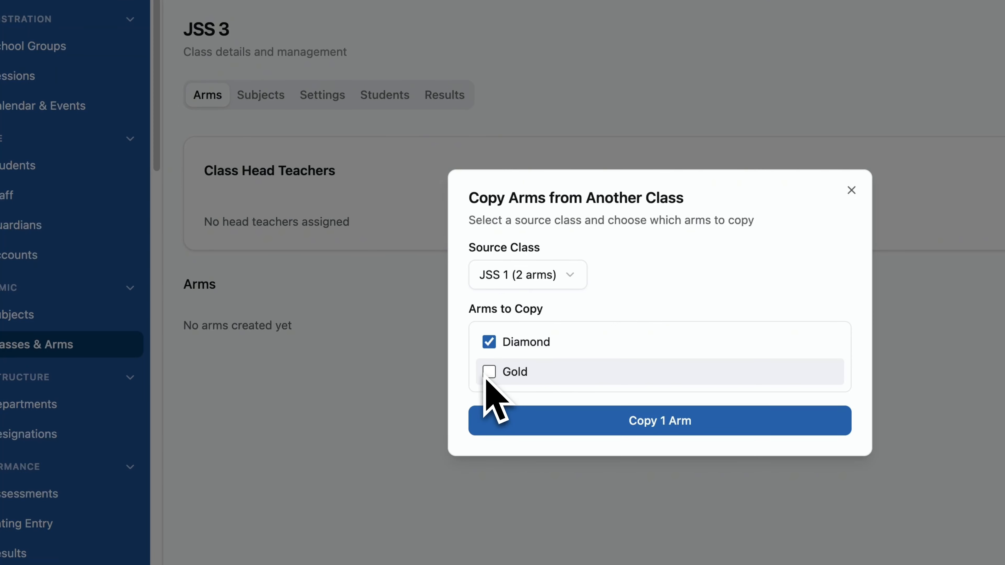
left_click(489, 380)
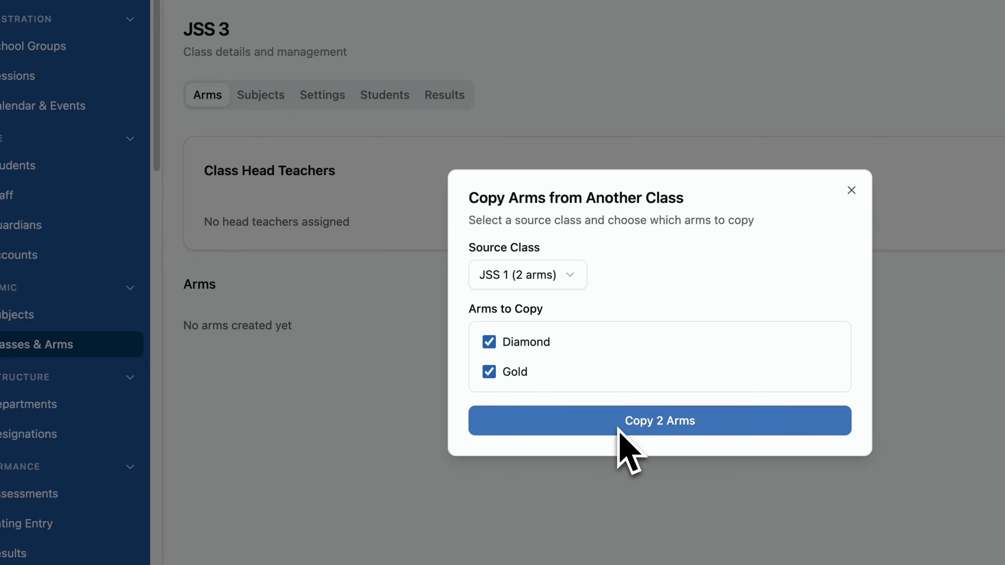
left_click(603, 429)
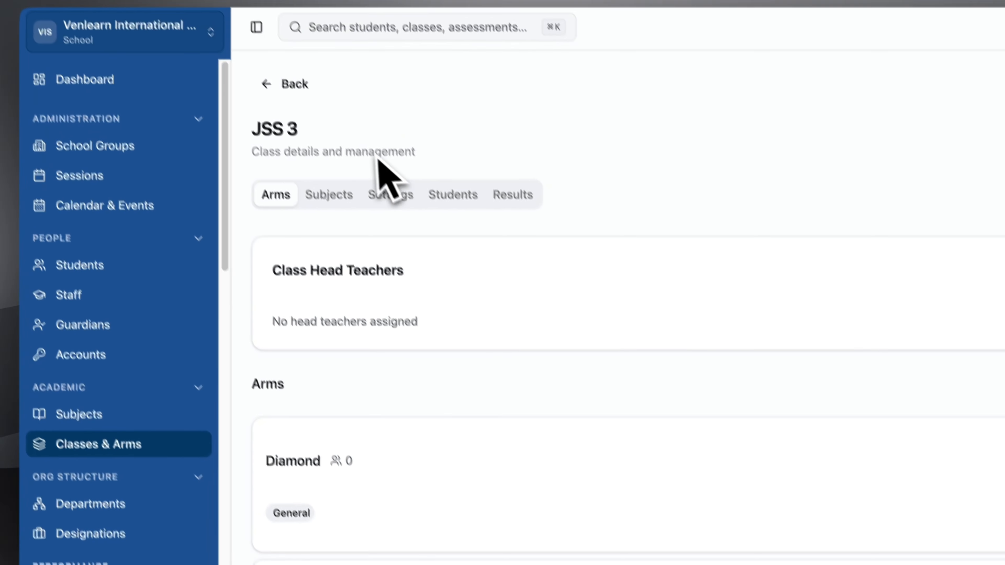
- Open the JSS 1 class and check which staff members can be assigned as its class head teacher
left_click(295, 101)
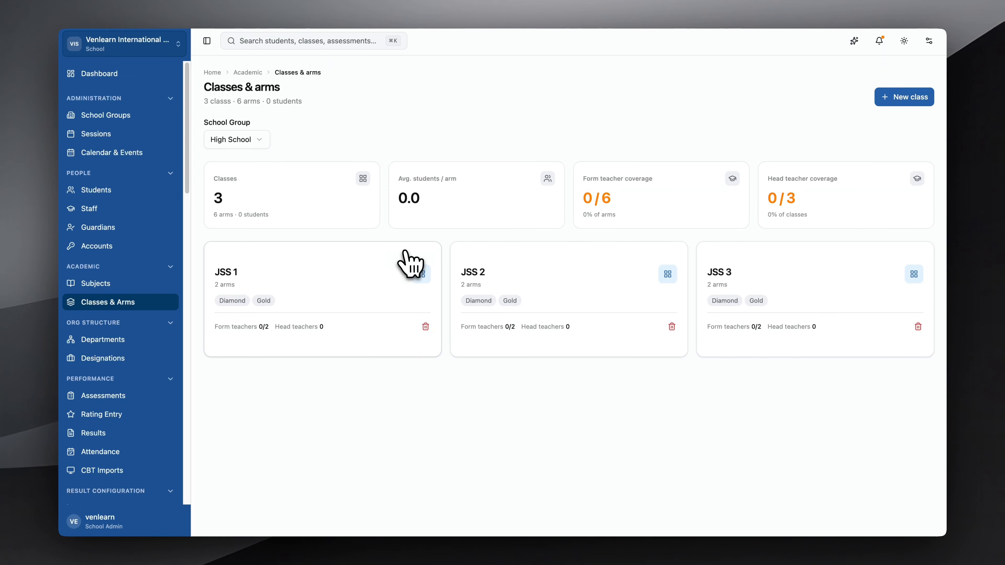
left_click(309, 275)
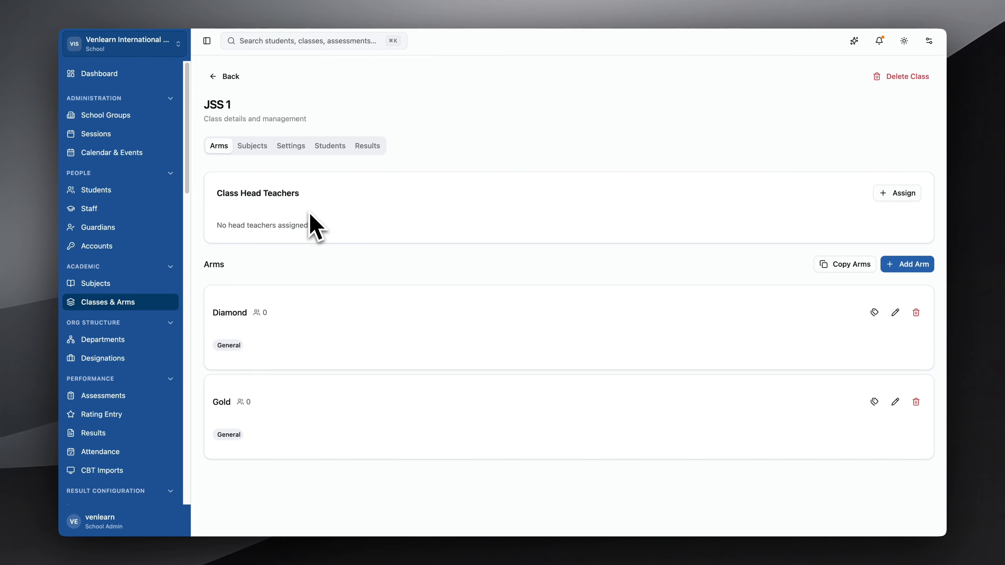
left_click(895, 193)
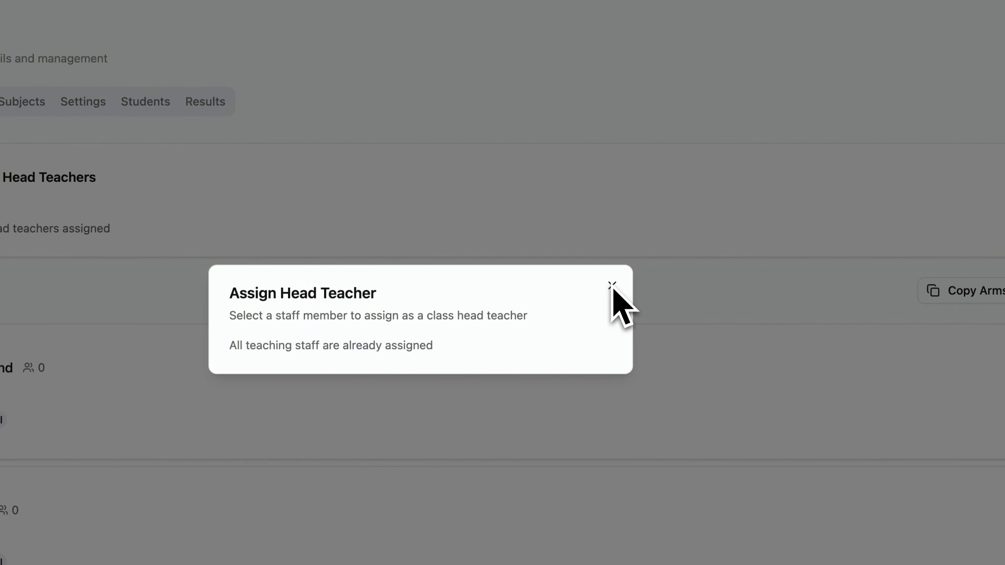
left_click(613, 285)
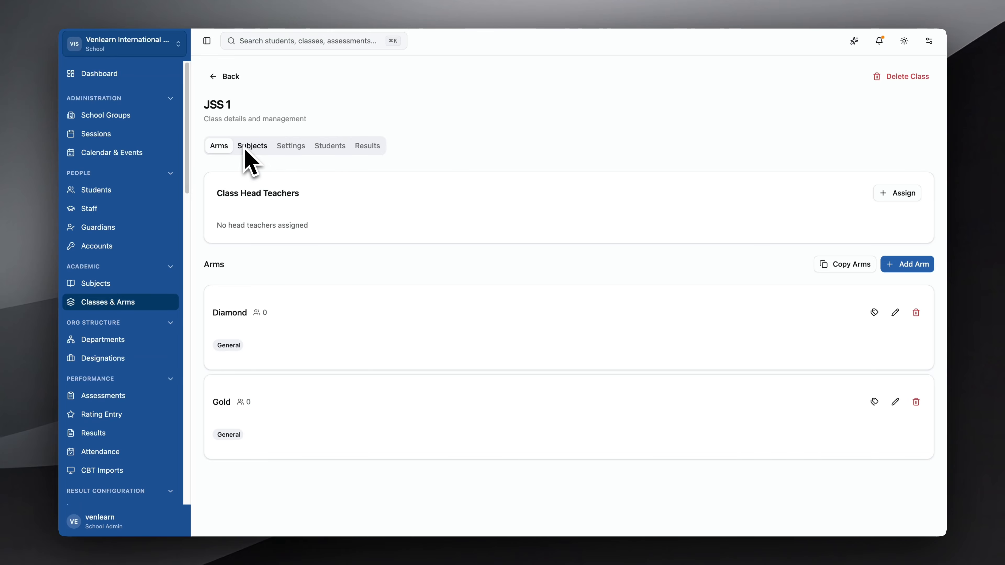
- Open the subject category management of JSS 1 and assign the Arts category to the class
left_click(252, 148)
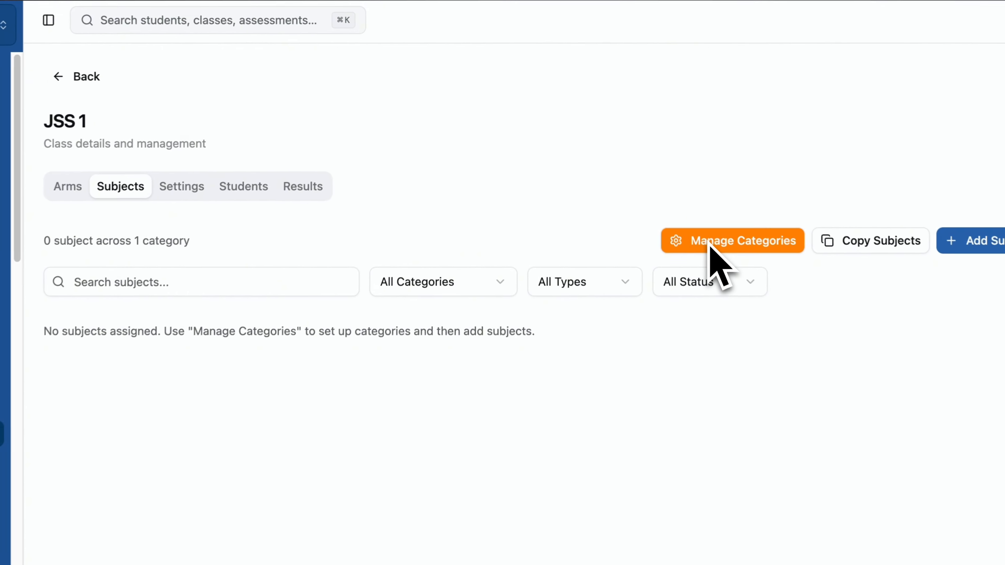
left_click(628, 183)
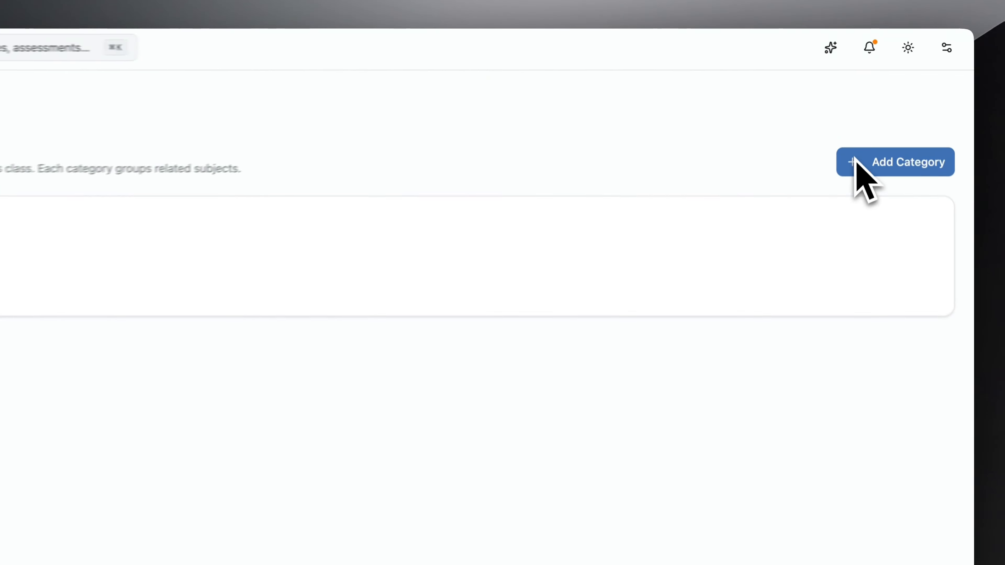
left_click(873, 114)
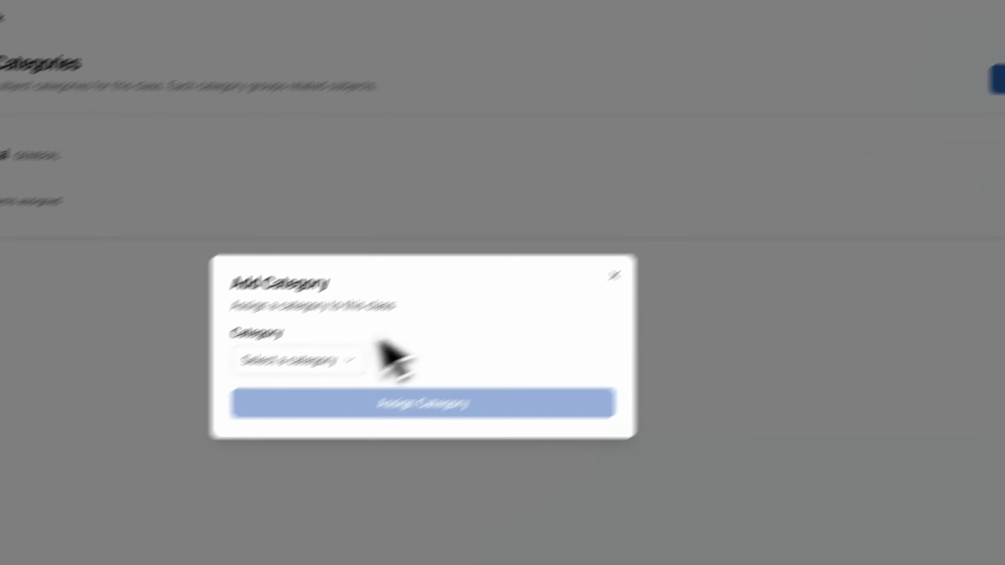
left_click(316, 360)
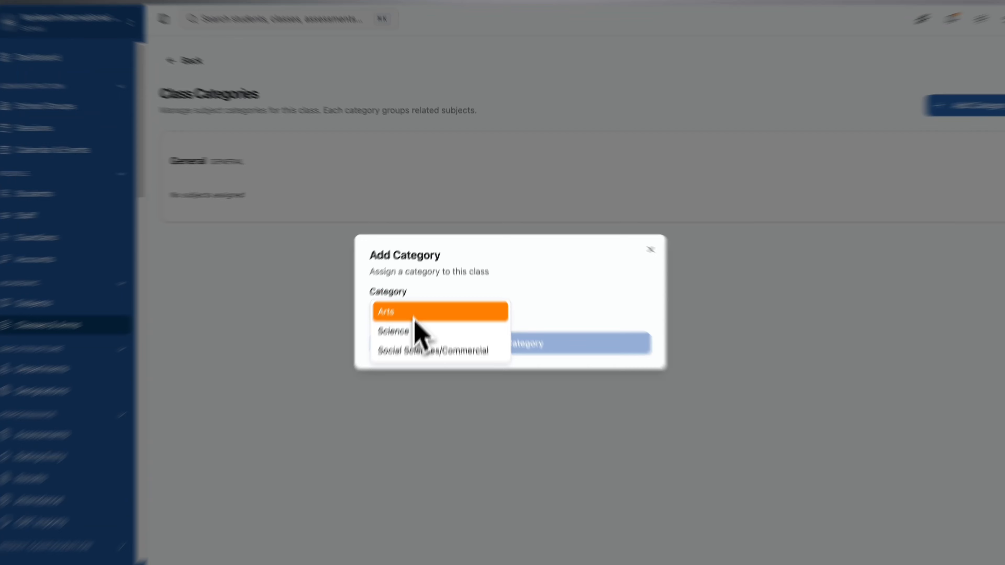
left_click(420, 292)
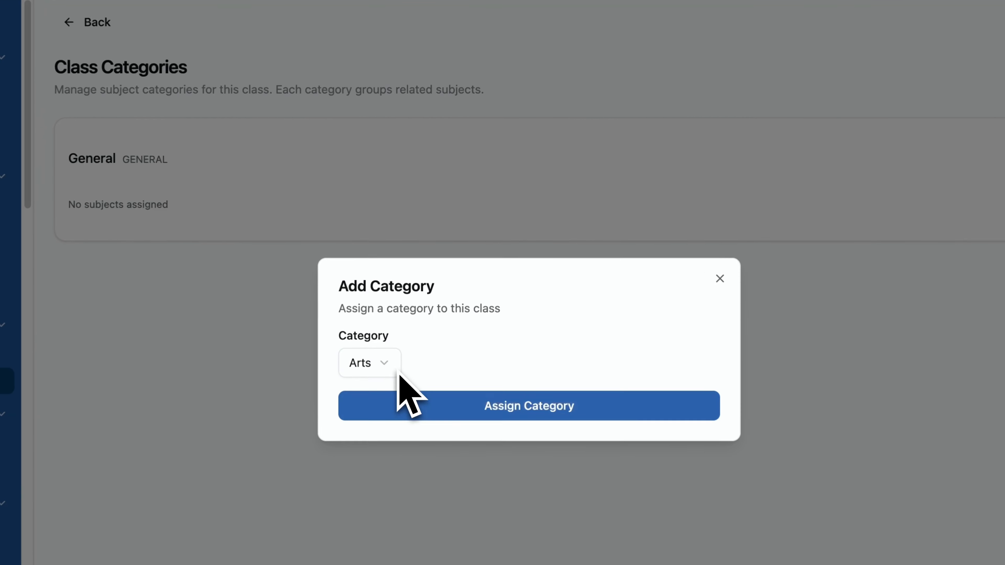
left_click(510, 323)
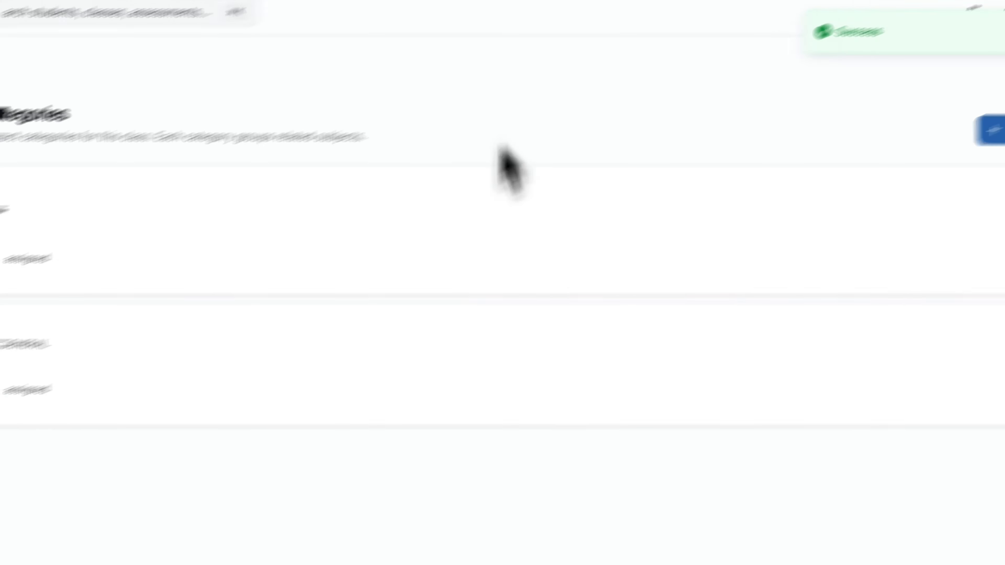
- Assign the Science category to the class
left_click(884, 163)
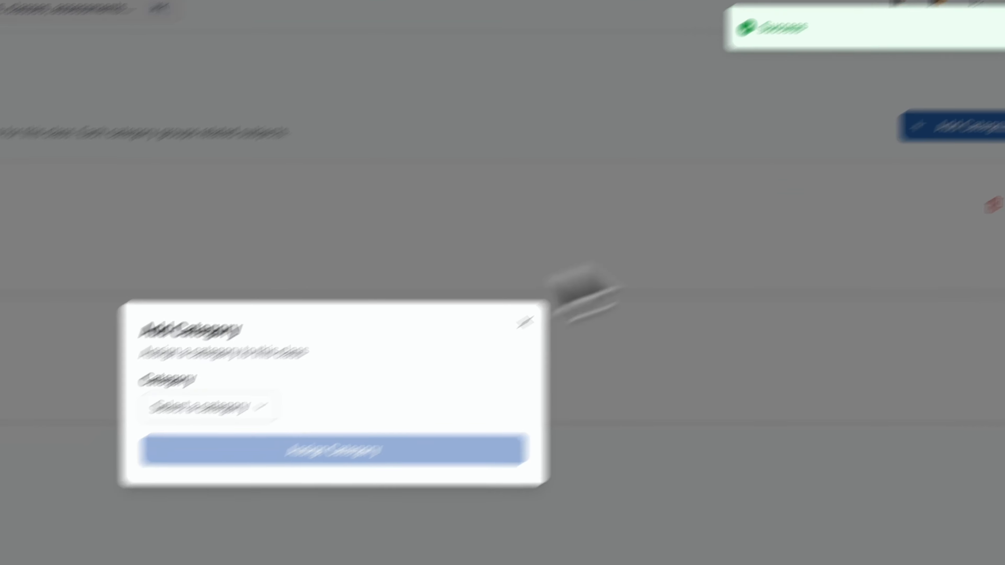
left_click(141, 446)
left_click(314, 341)
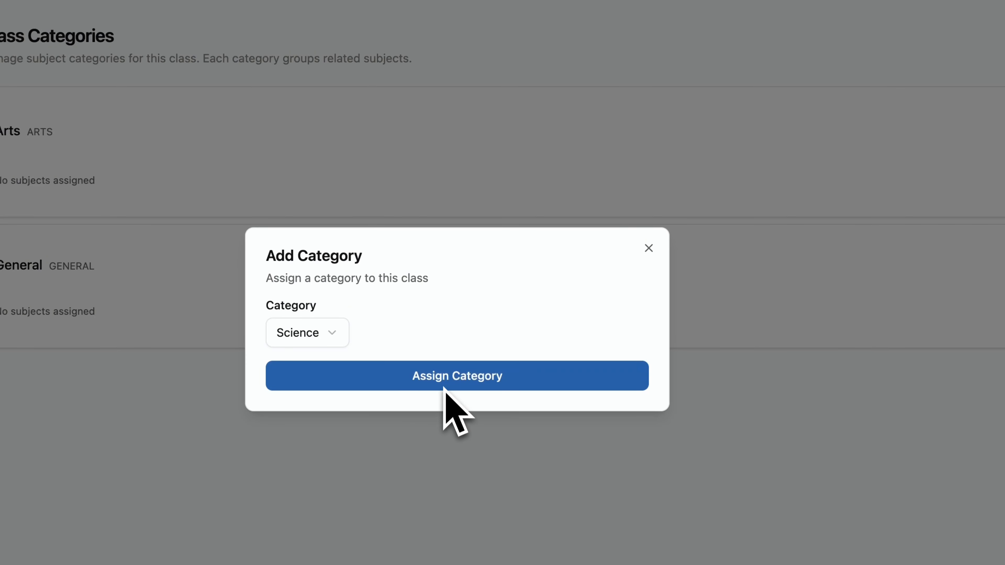
left_click(444, 384)
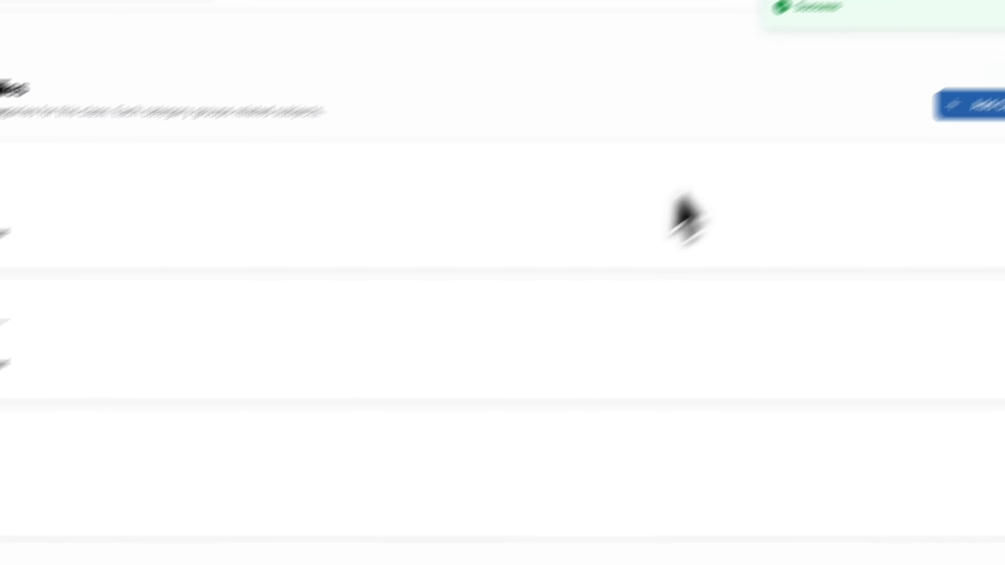
- Assign the Social Sciences/Commercial category to the class
left_click(968, 105)
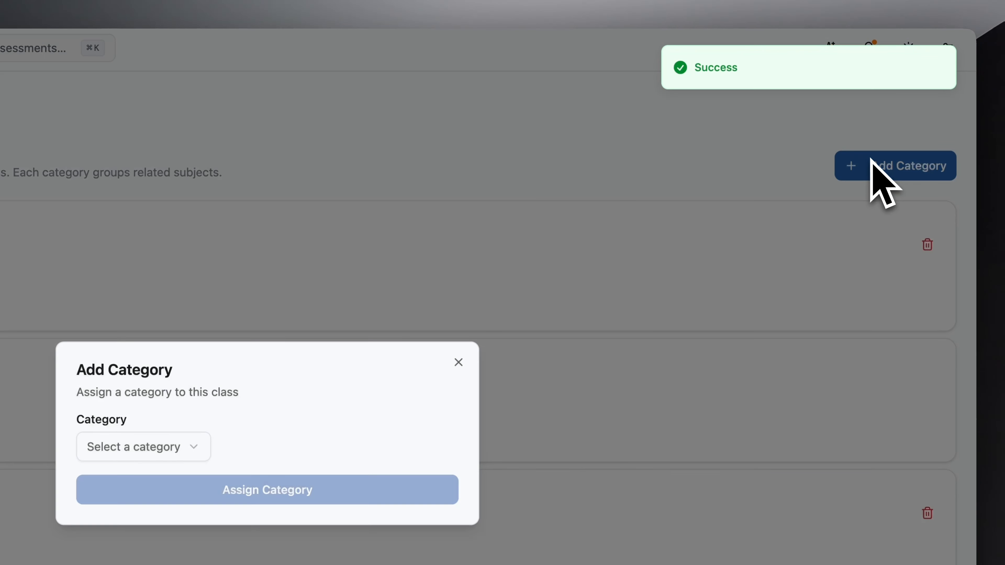
left_click(141, 446)
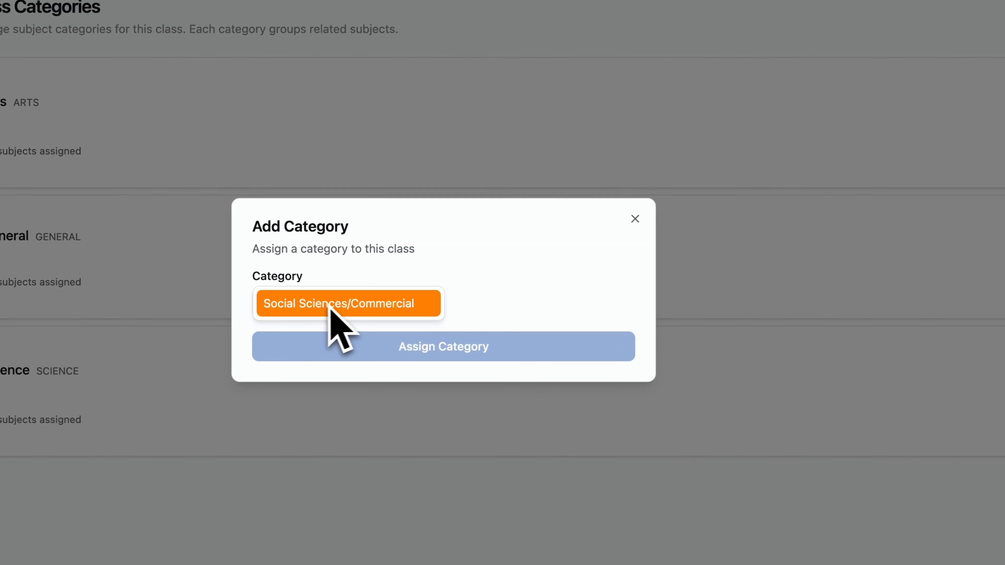
left_click(330, 303)
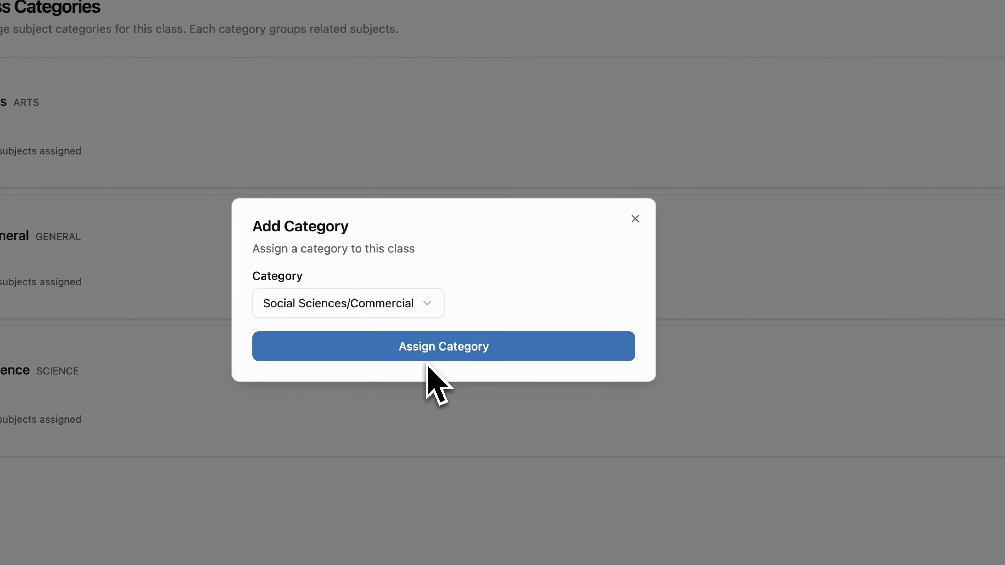
left_click(428, 350)
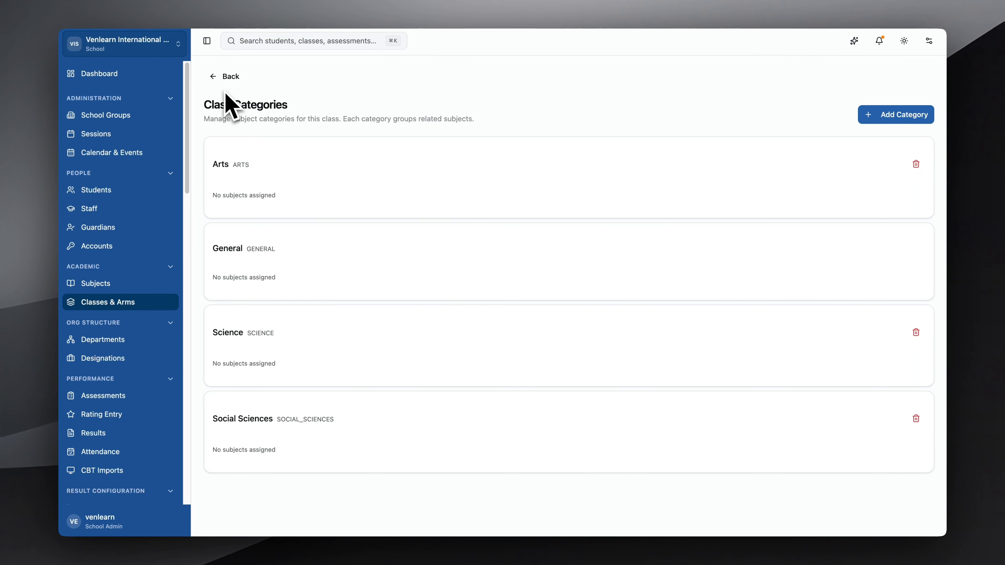
- Return to the subjects of JSS 1 and set up a new subject assignment with category General and subject English Language (ENG)
left_click(227, 77)
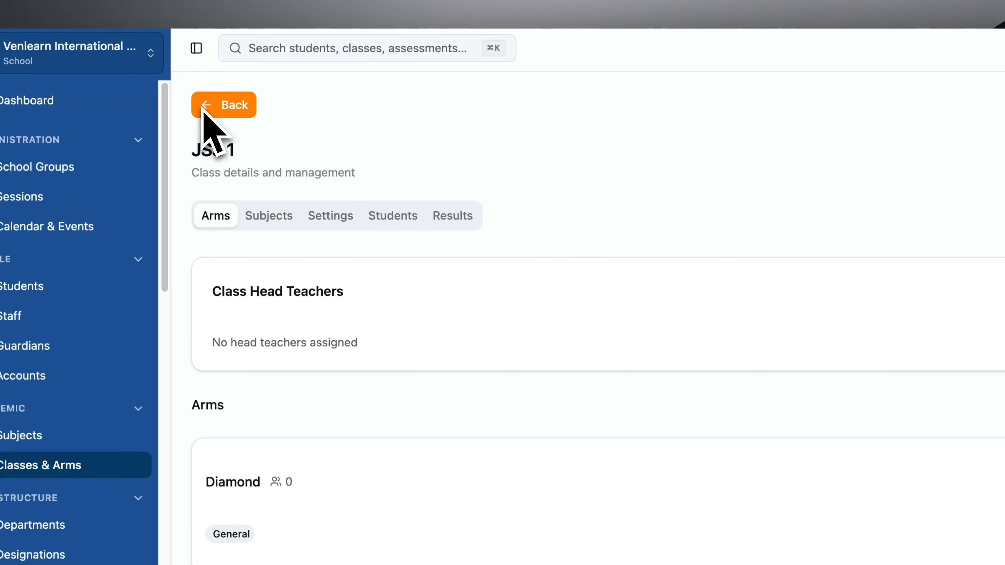
left_click(254, 217)
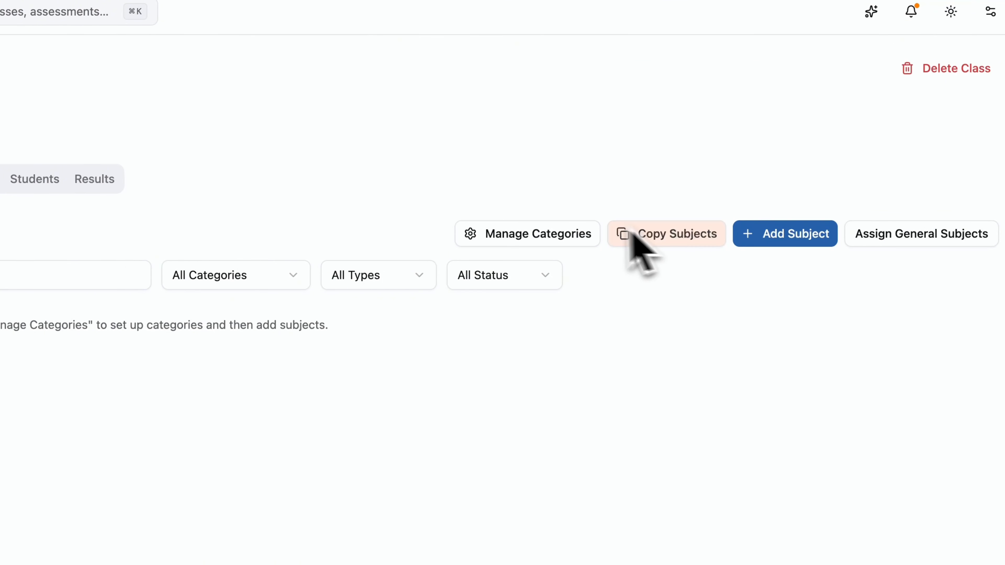
left_click(803, 240)
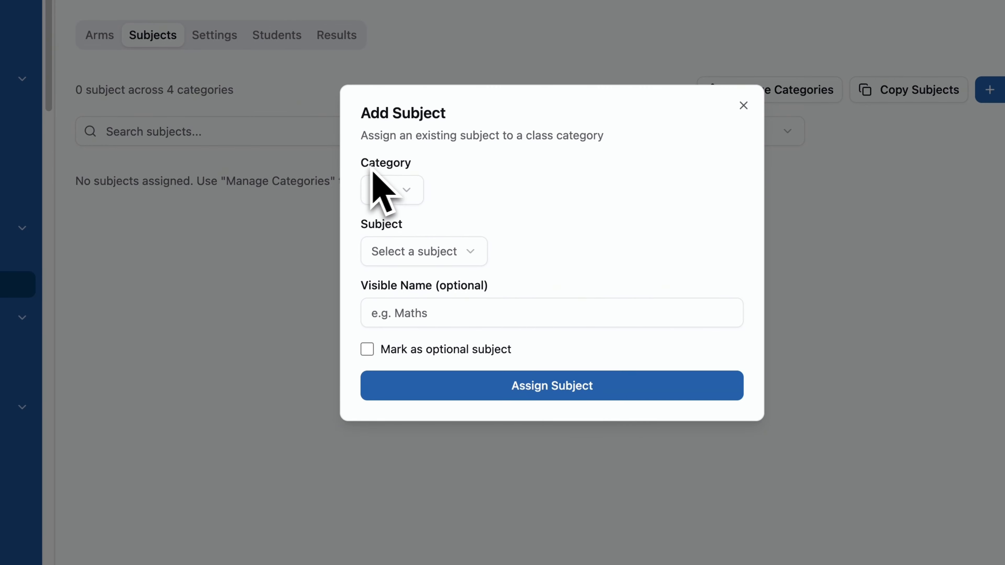
left_click(396, 194)
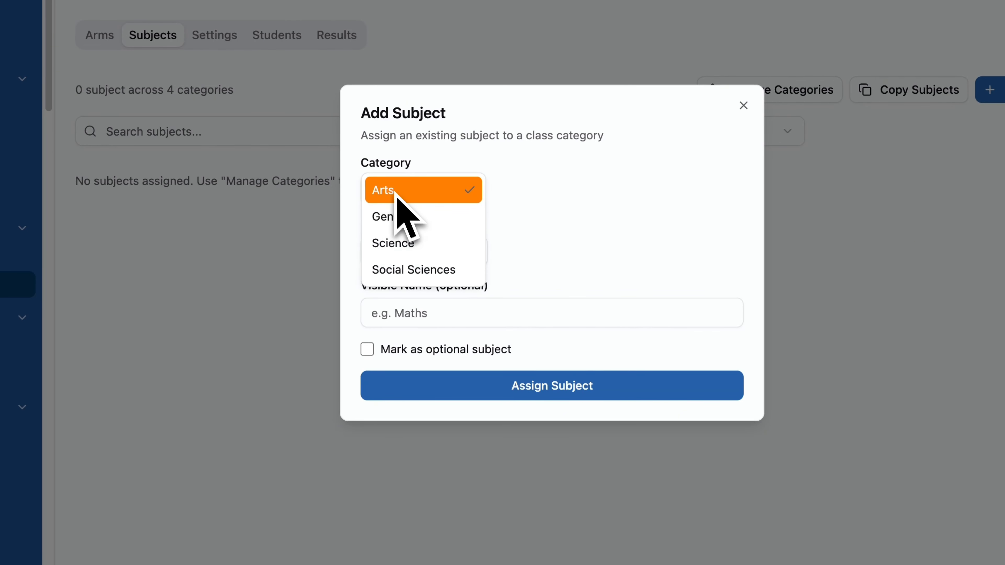
left_click(404, 217)
left_click(404, 251)
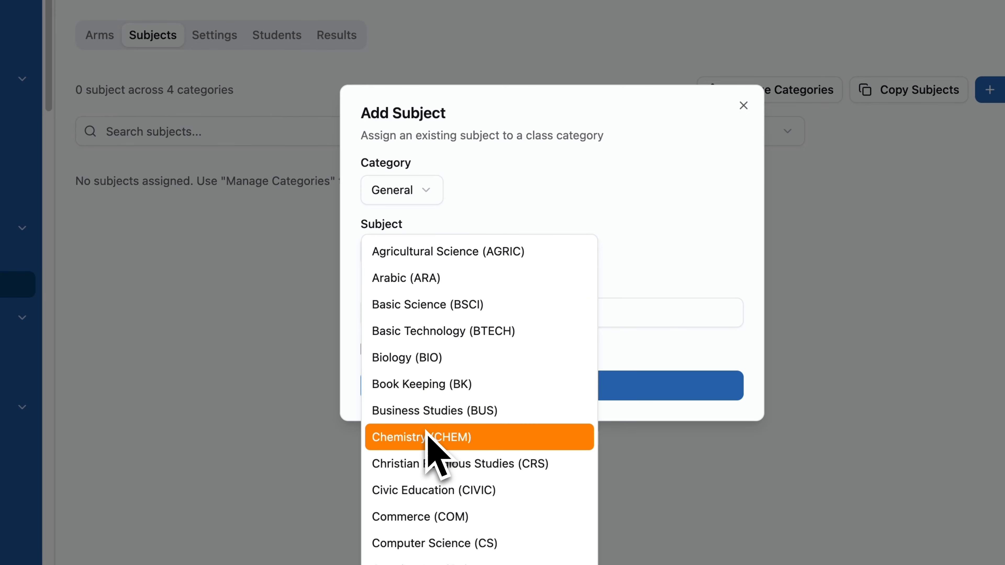
scroll(469, 517, "down", 3)
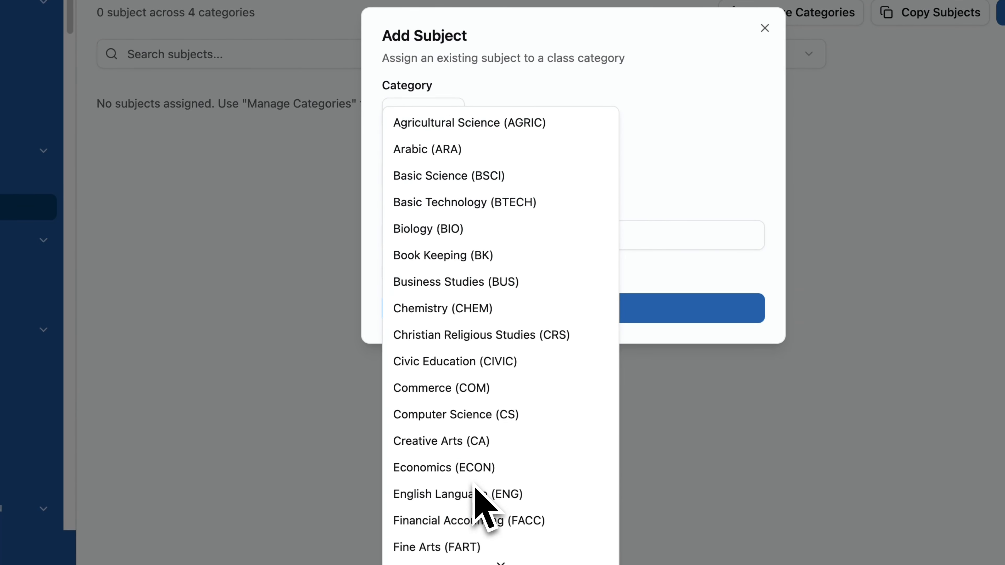
left_click(471, 457)
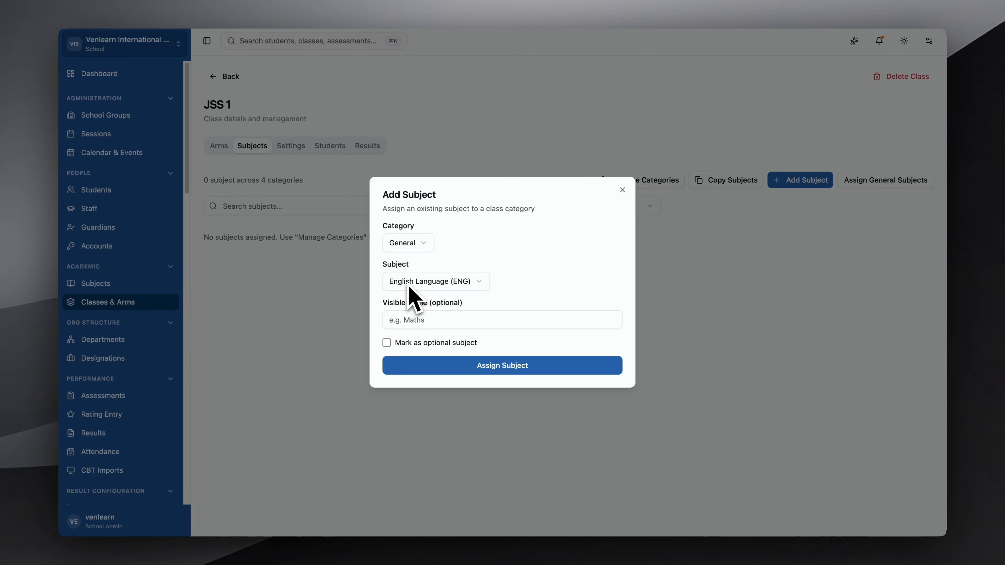
left_click(411, 318)
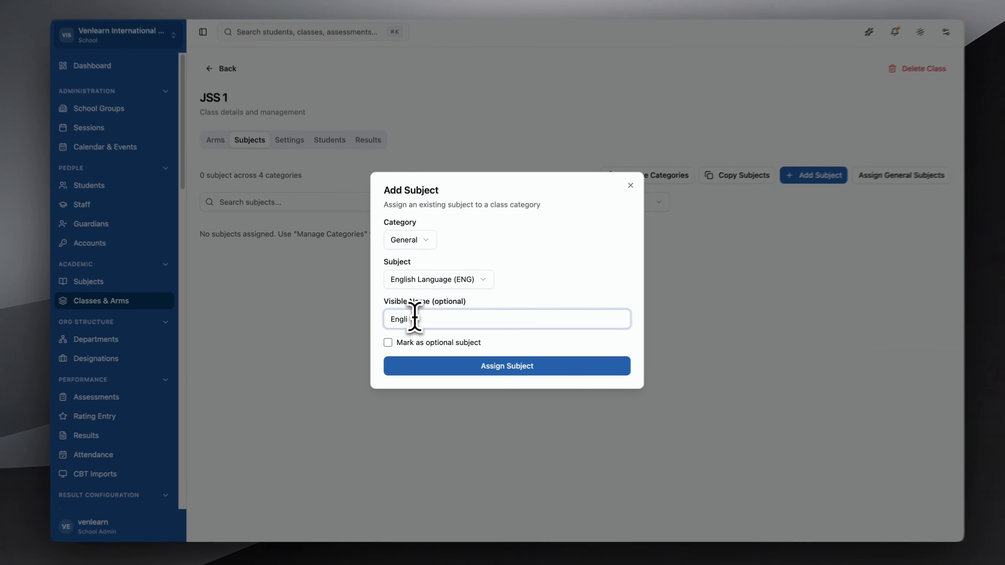
key("BackSpace")
key("BackSpace")
key("BackSpace")
key("BackSpace")
key("BackSpace")
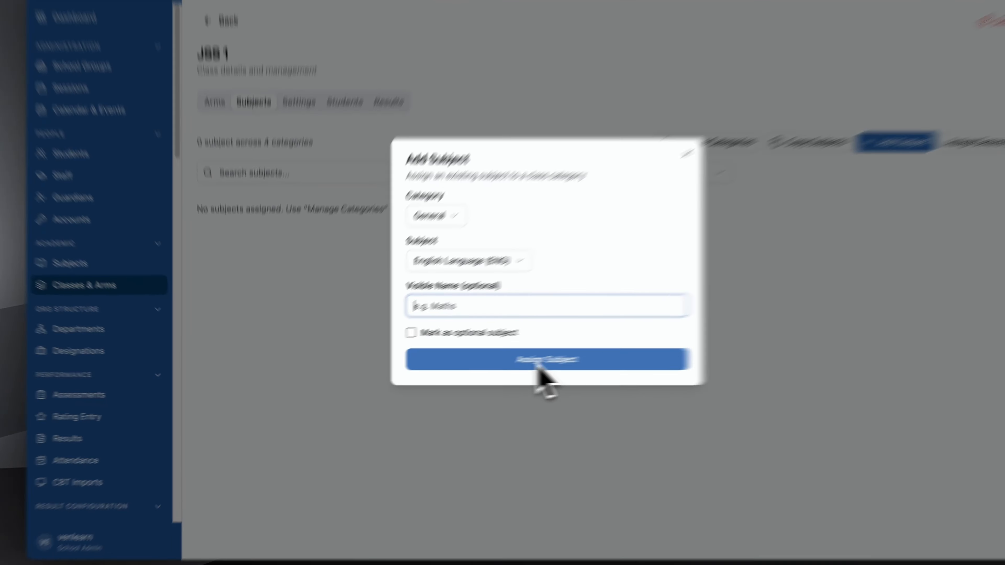
- Assign English Language to the class with the visible name left blank
left_click(495, 370)
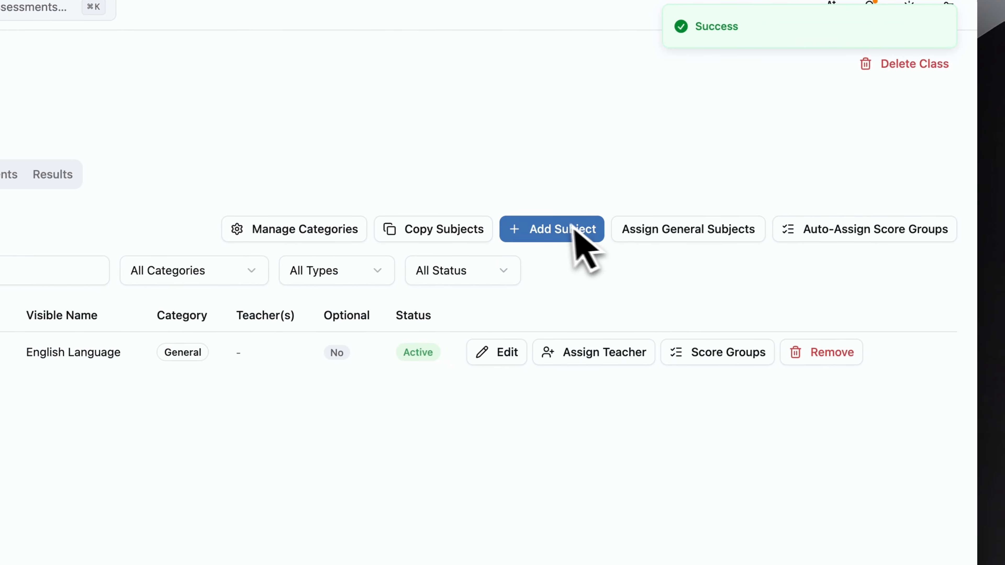
- Assign Basic Science (BSCI) to JSS 1 under the General category and mark it as an optional subject
left_click(710, 207)
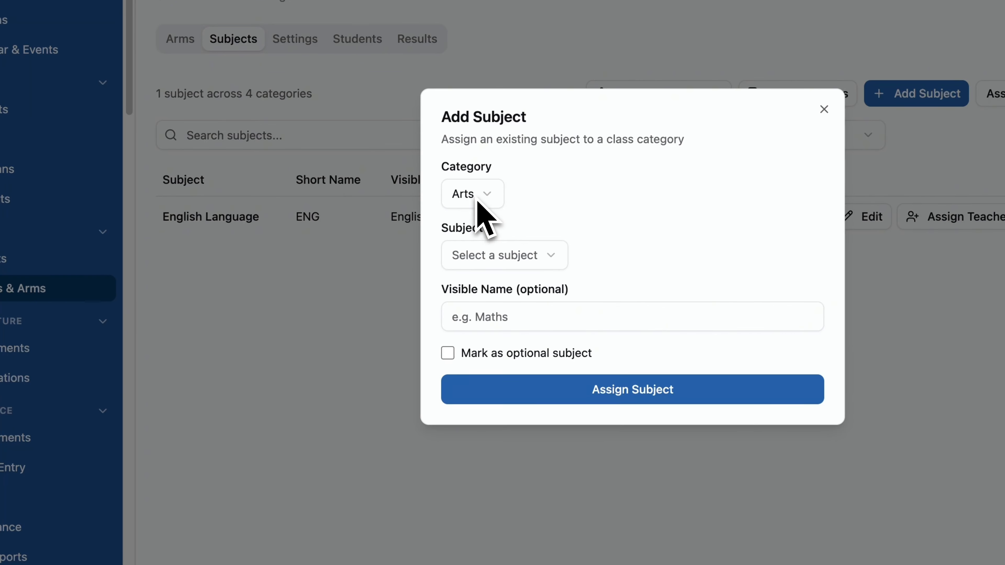
left_click(472, 200)
left_click(487, 223)
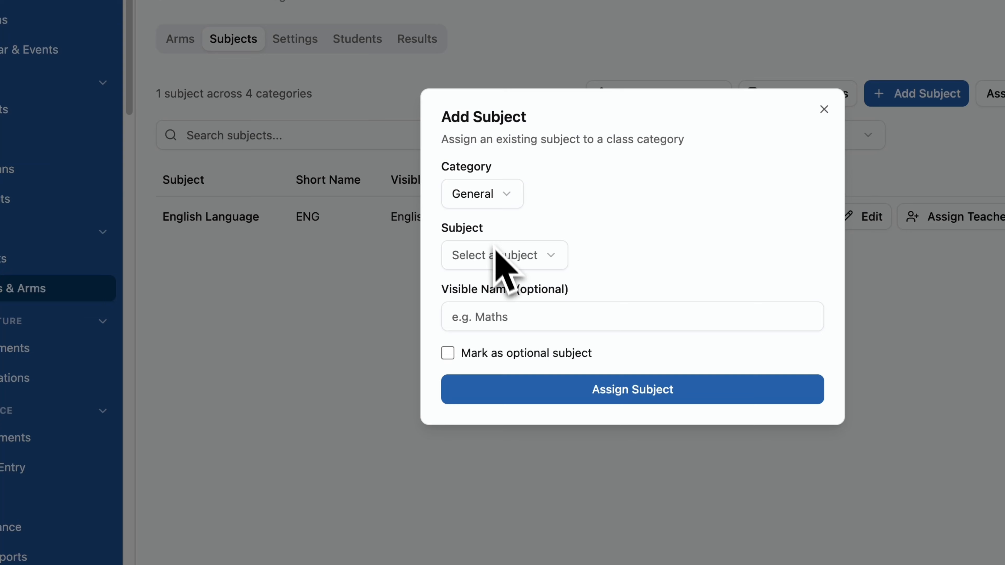
left_click(495, 254)
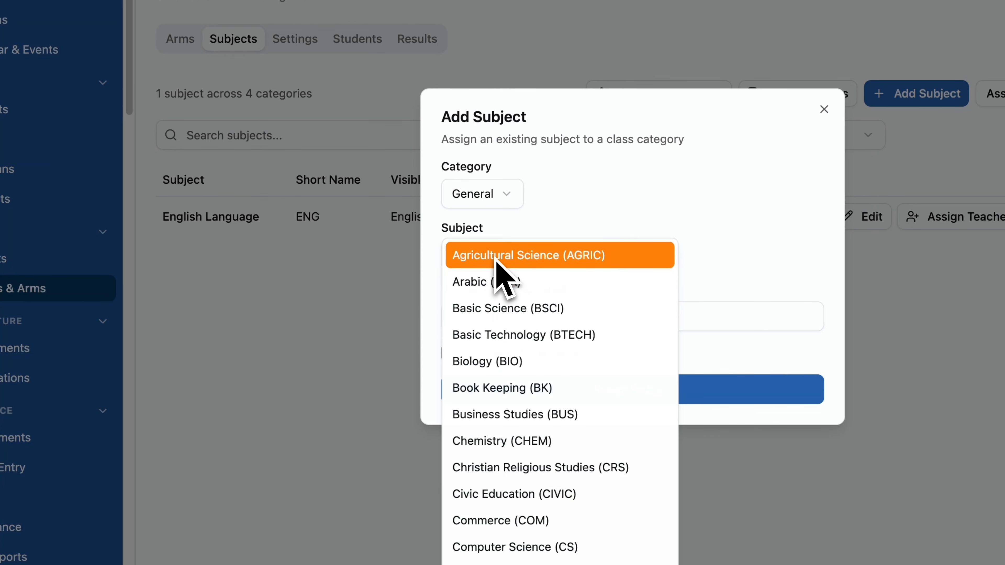
left_click(511, 308)
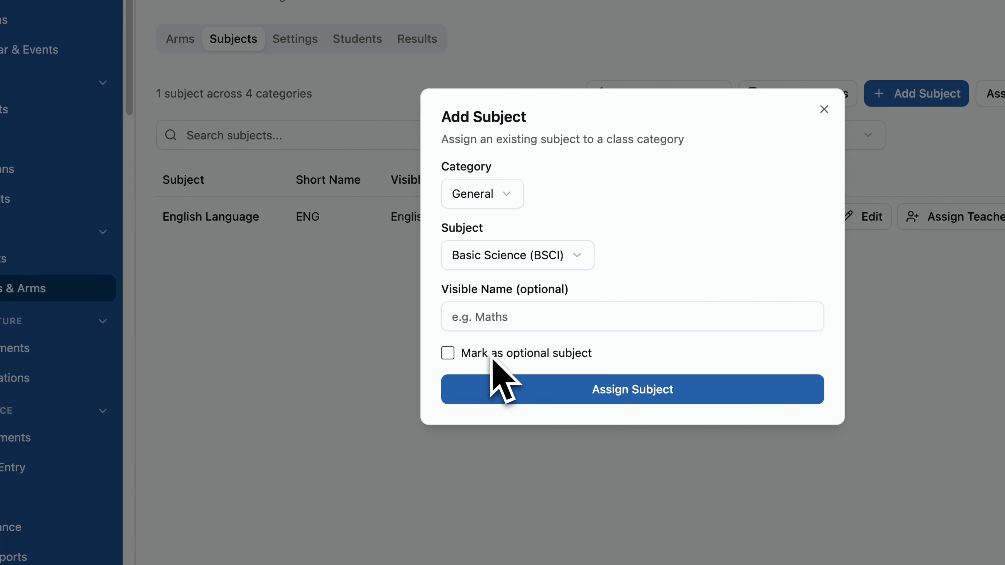
left_click(479, 355)
left_click(602, 391)
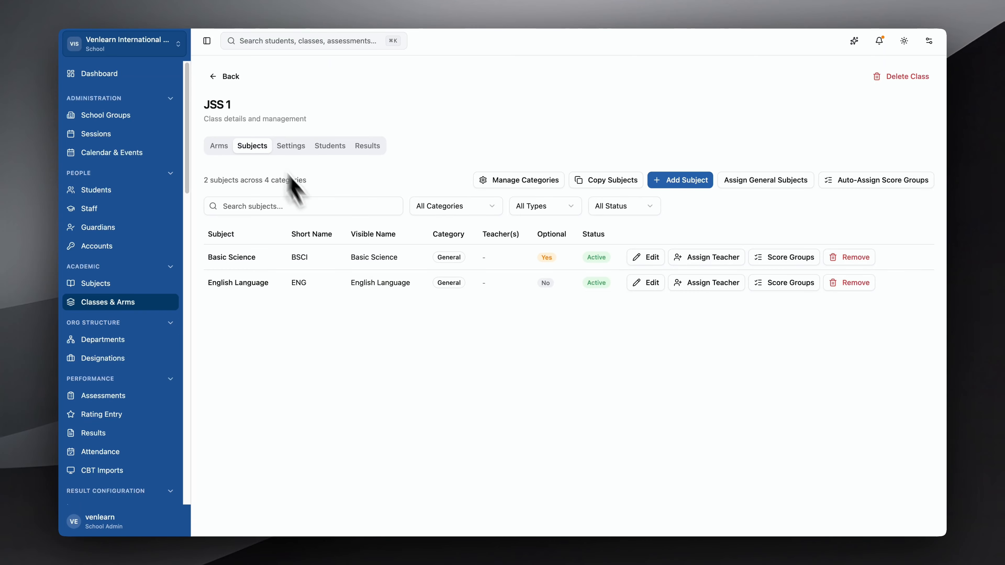
- Copy the Basic Science and English Language subjects from JSS 1 into JSS 2
left_click(225, 76)
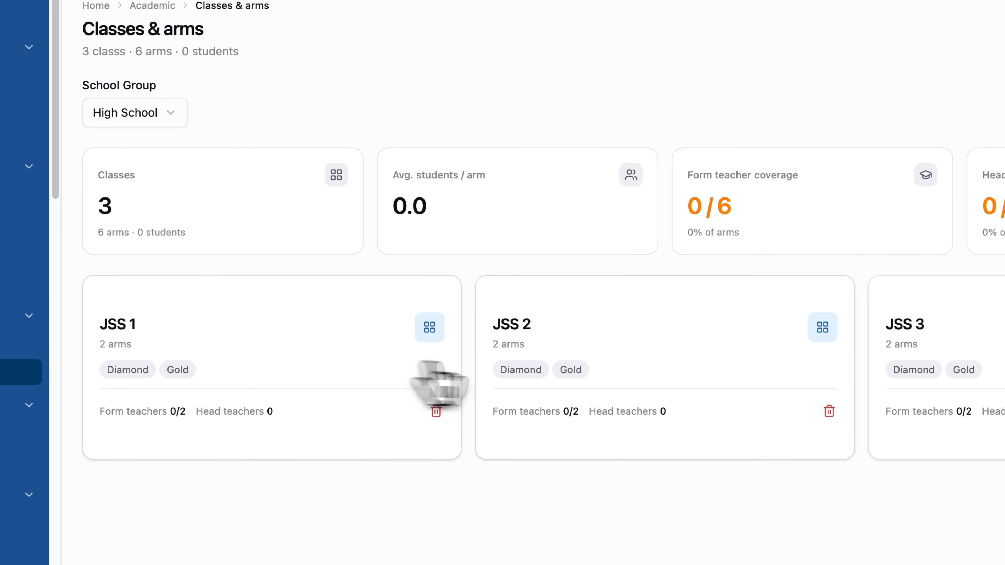
left_click(580, 316)
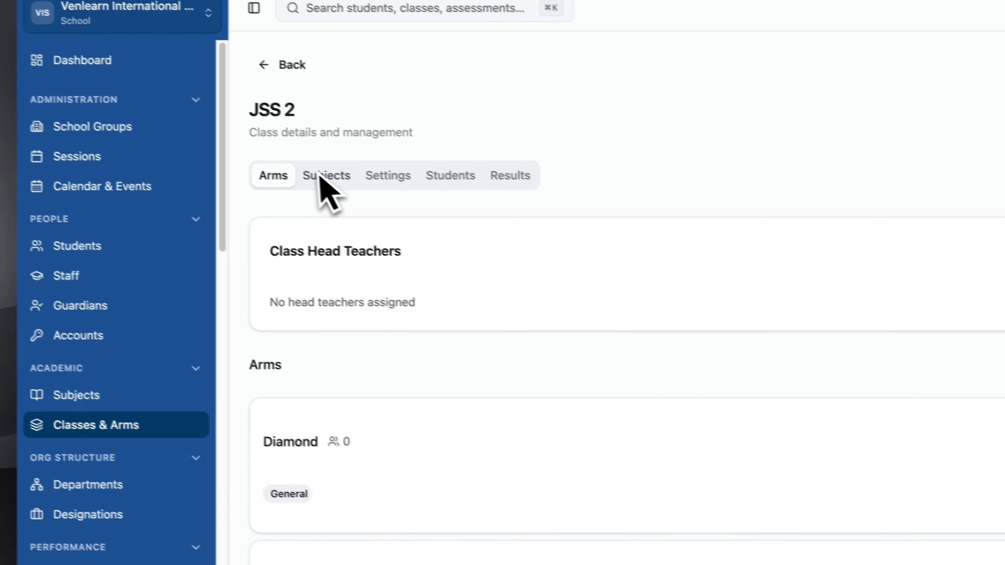
left_click(154, 123)
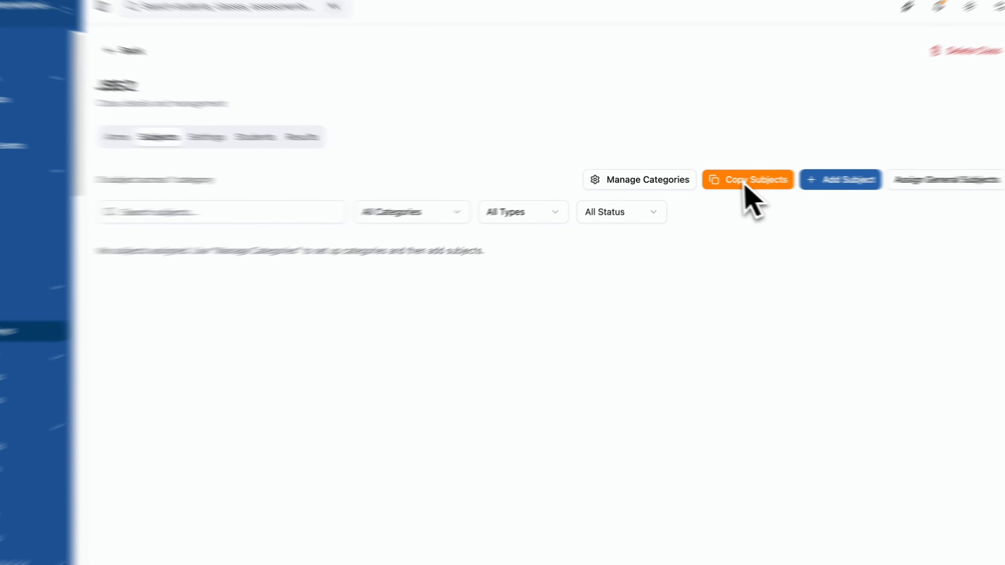
left_click(724, 181)
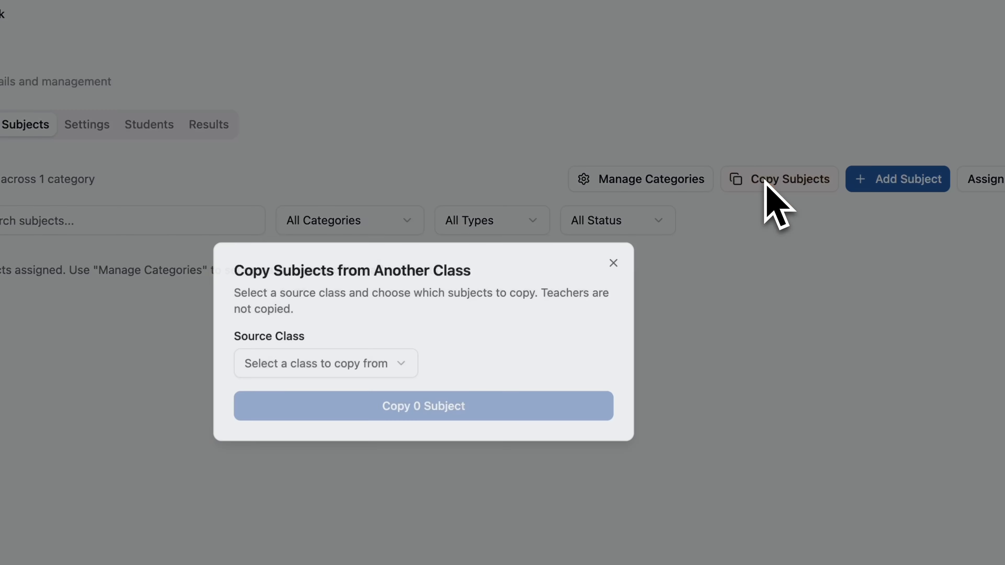
left_click(431, 296)
left_click(443, 277)
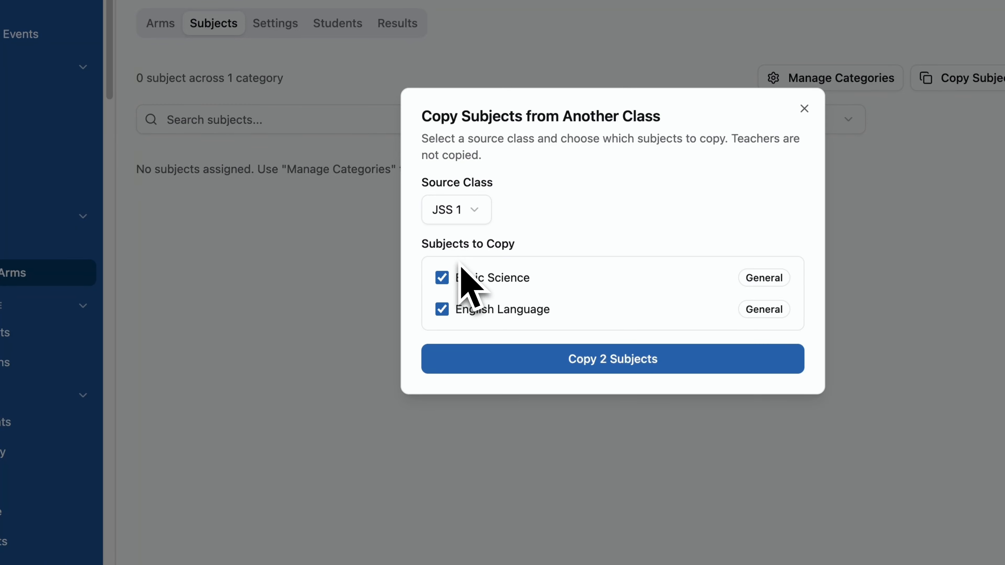
left_click(613, 370)
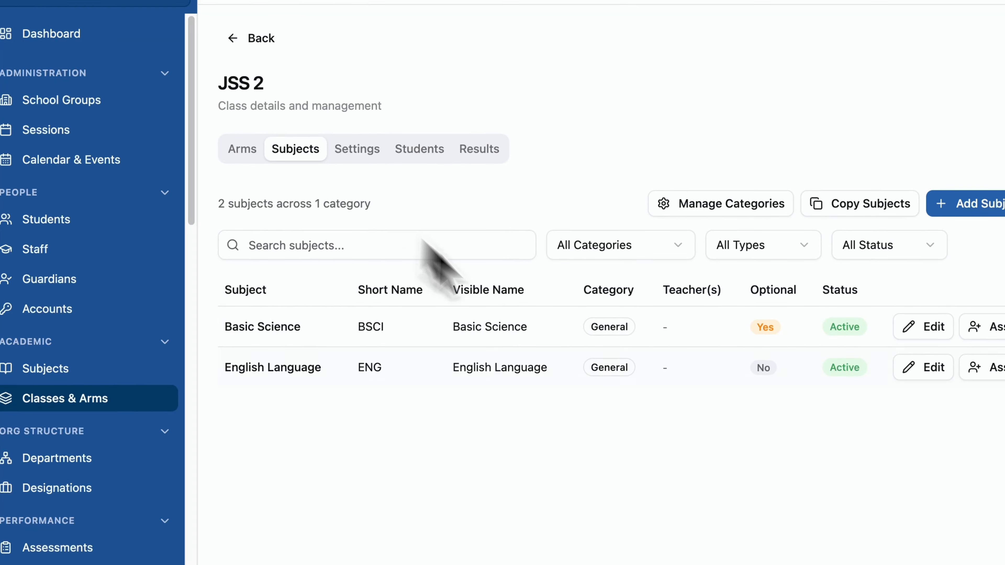
- Copy the Basic Science and English Language subjects from JSS 1 into JSS 3
left_click(244, 39)
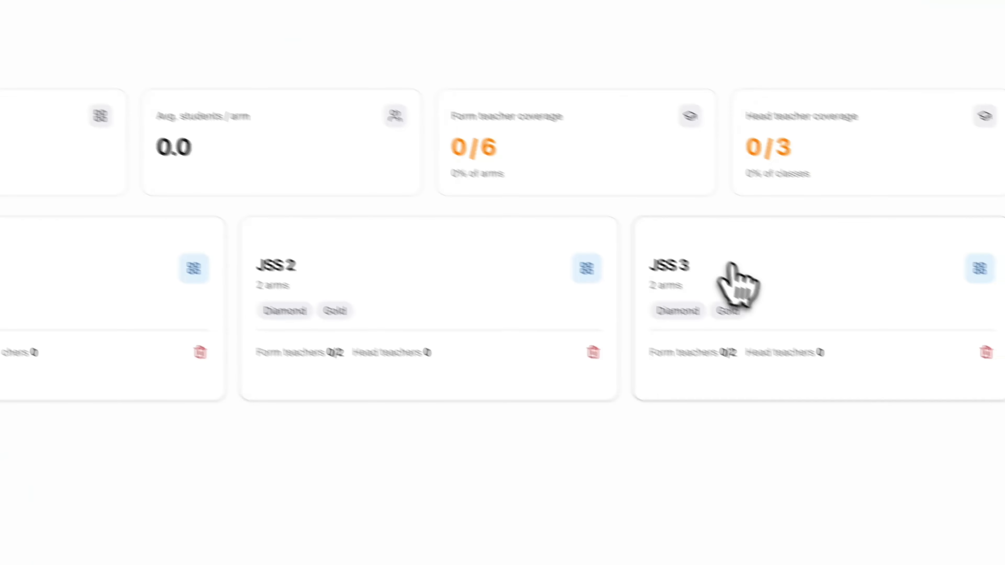
left_click(737, 285)
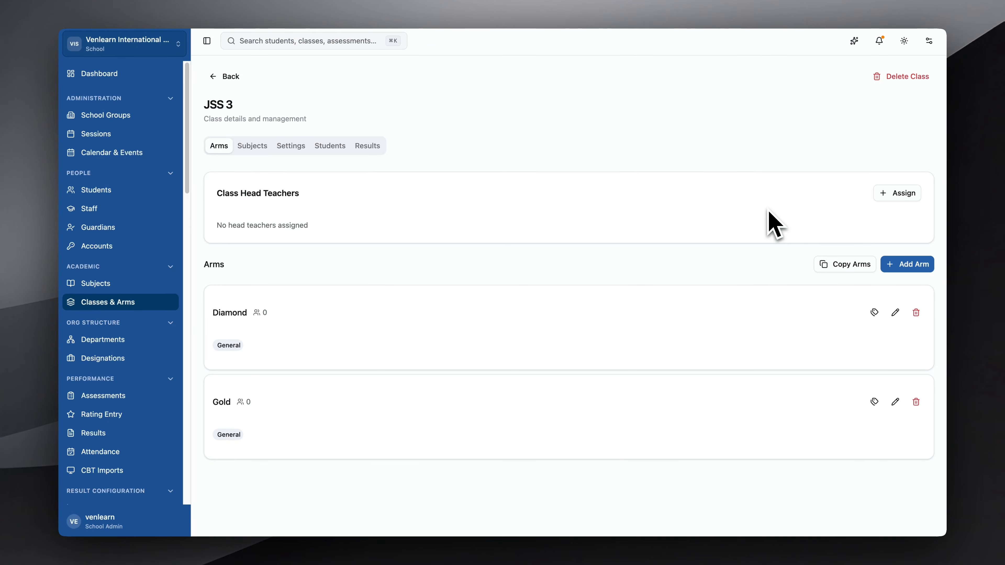
left_click(252, 146)
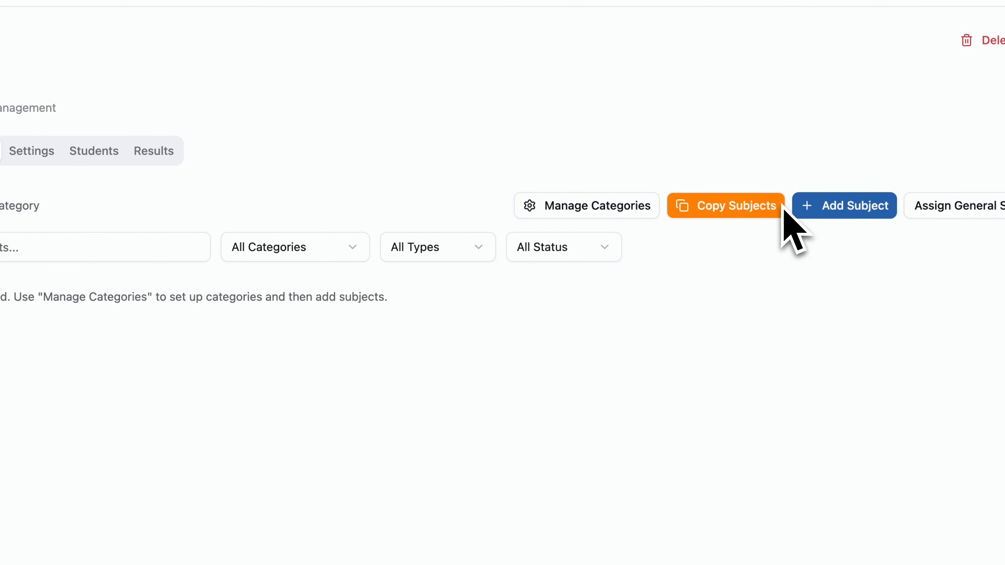
left_click(723, 210)
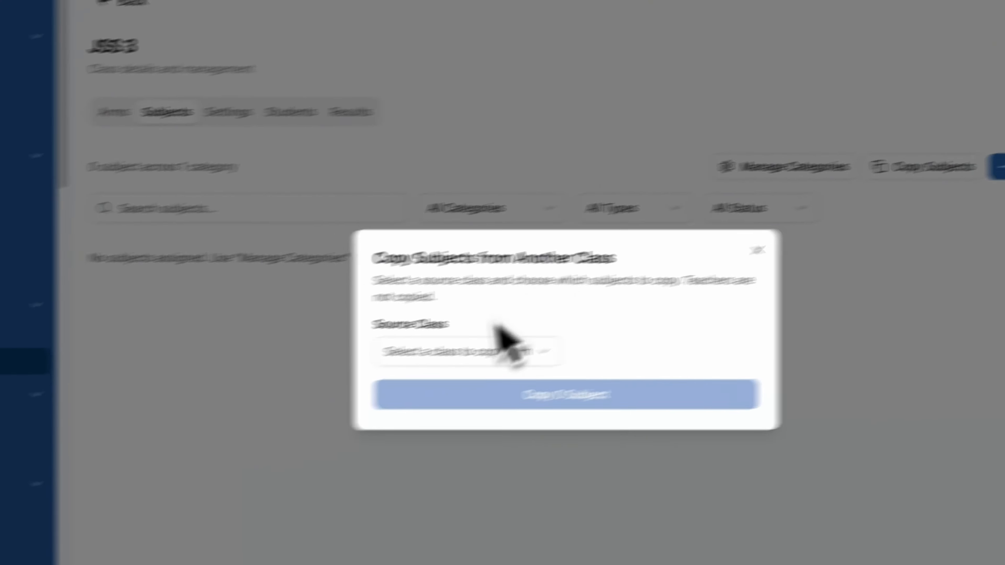
left_click(257, 390)
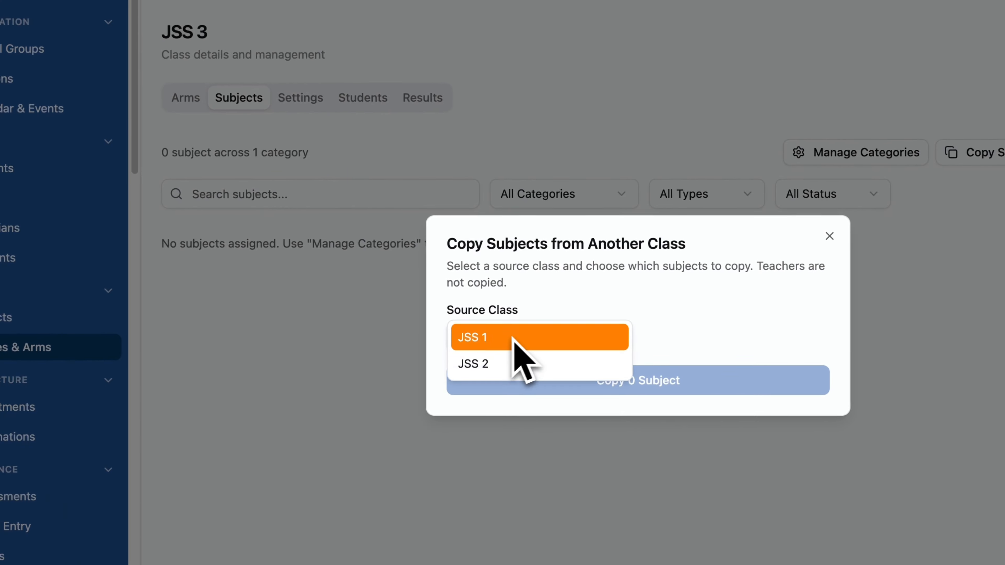
left_click(509, 340)
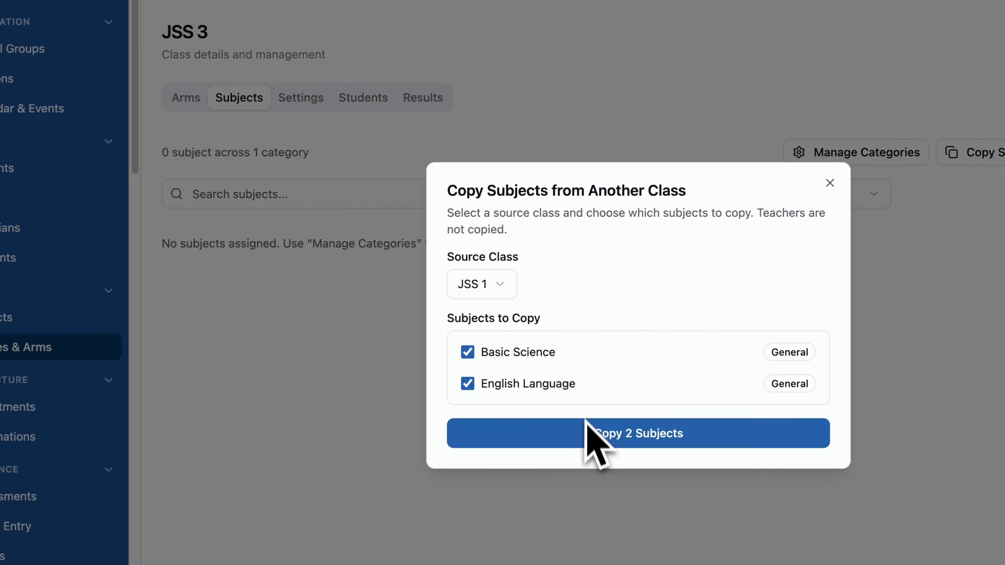
left_click(585, 433)
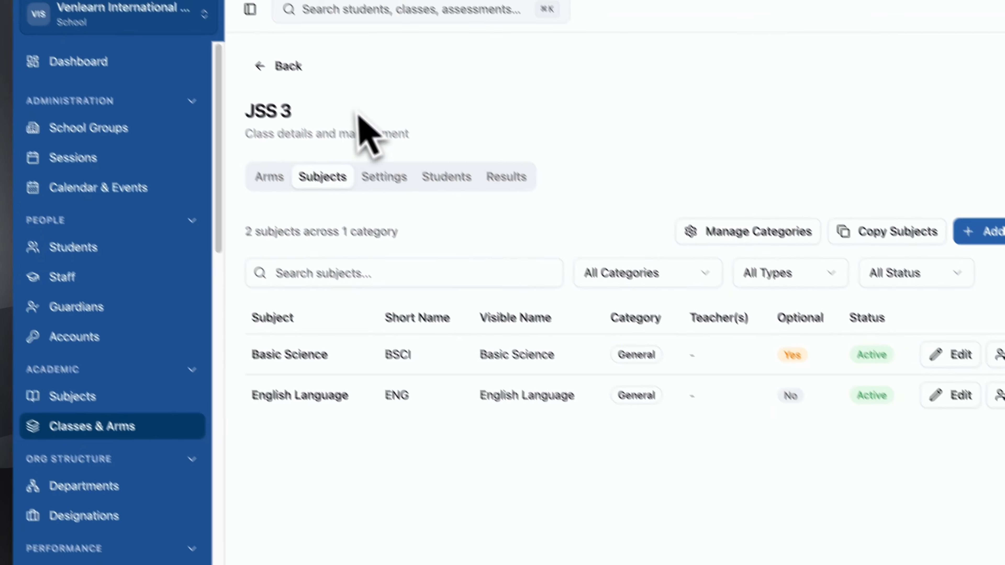
- Set the subject auto-map mode of JSS 1 to By Class in the class settings
left_click(274, 77)
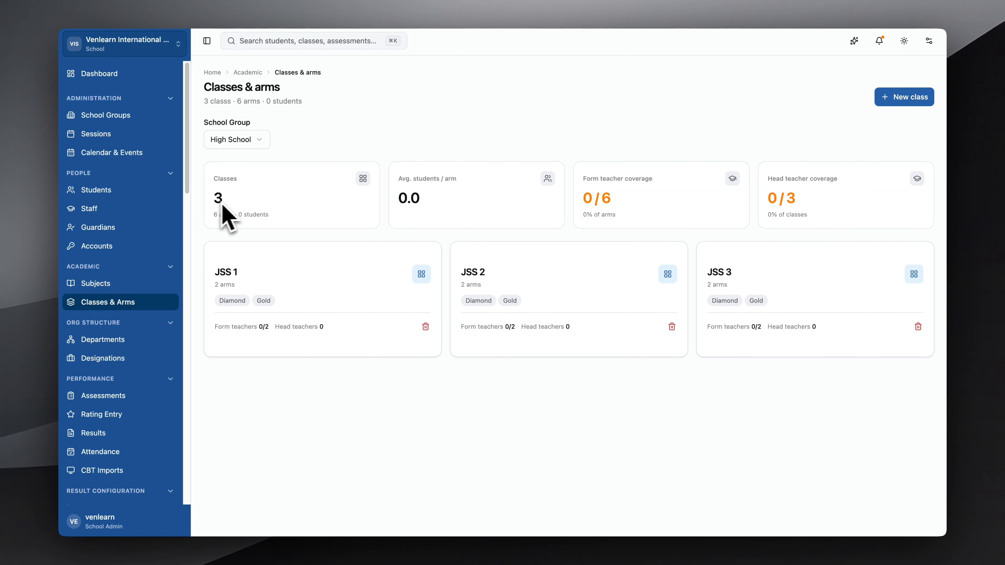
left_click(312, 285)
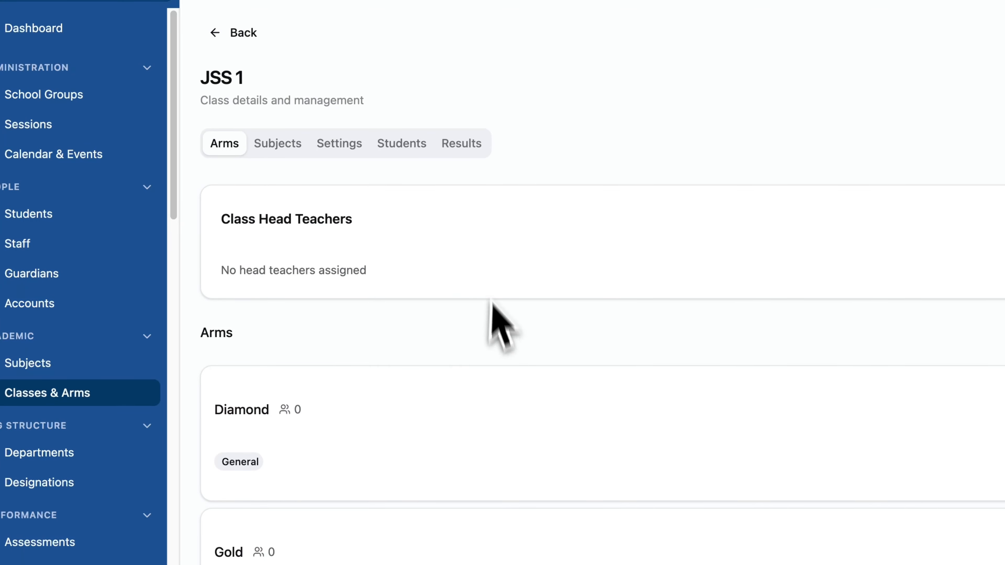
left_click(296, 154)
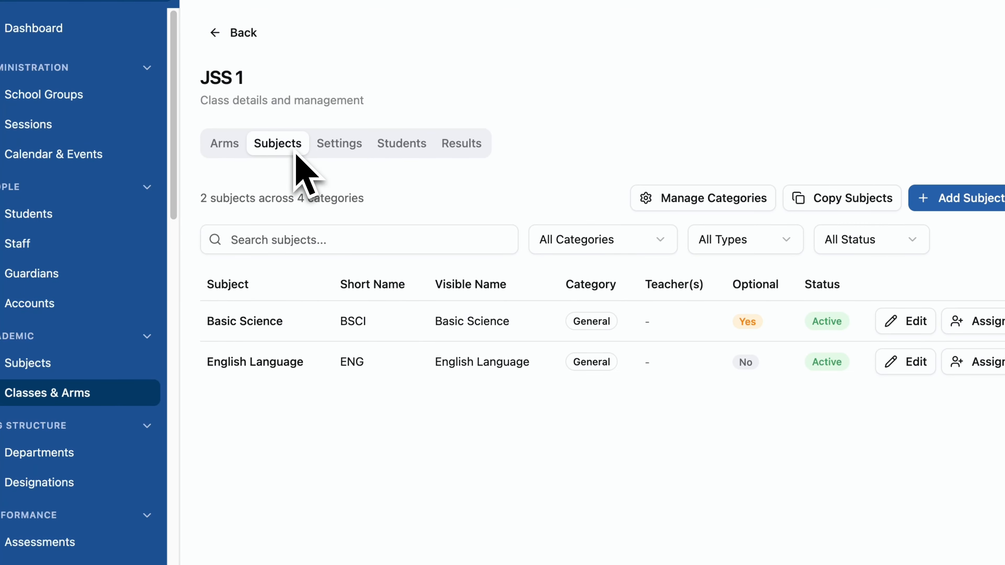
left_click(339, 151)
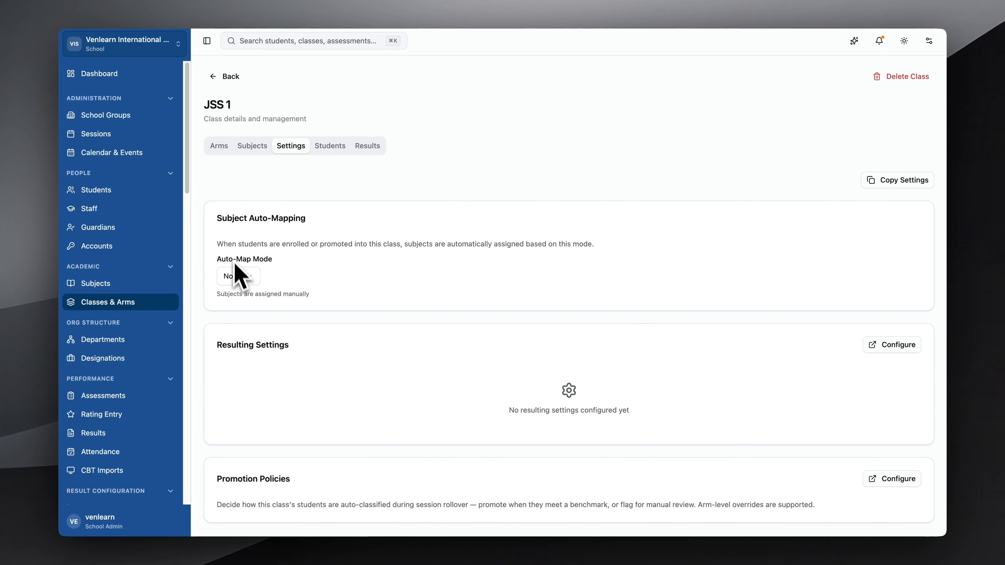
left_click(238, 276)
left_click(248, 295)
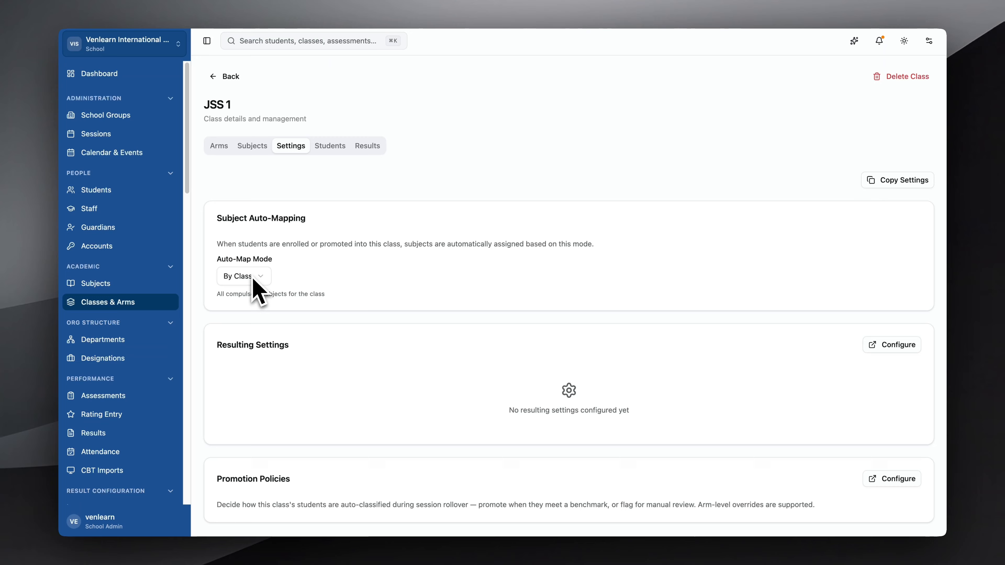
left_click(253, 280)
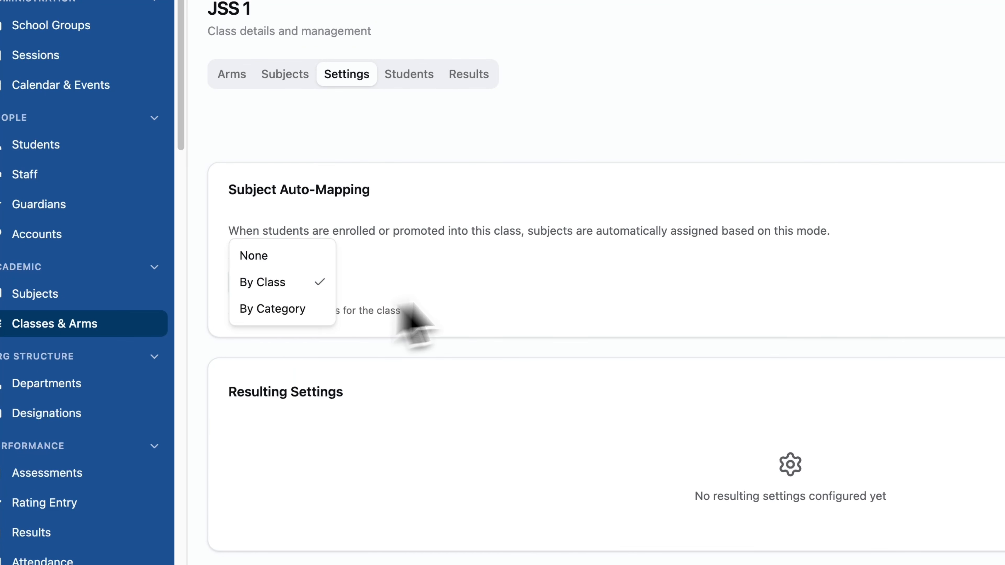
left_click(475, 286)
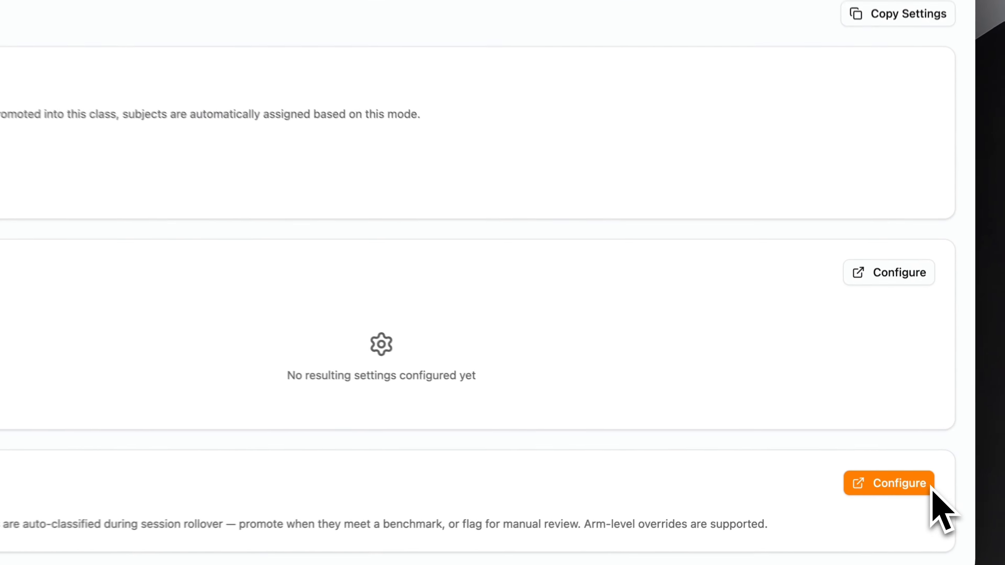
- Save a promotion policy for JSS 1 with scope Class, rule Minimum session average and a cutoff of 50%
left_click(927, 483)
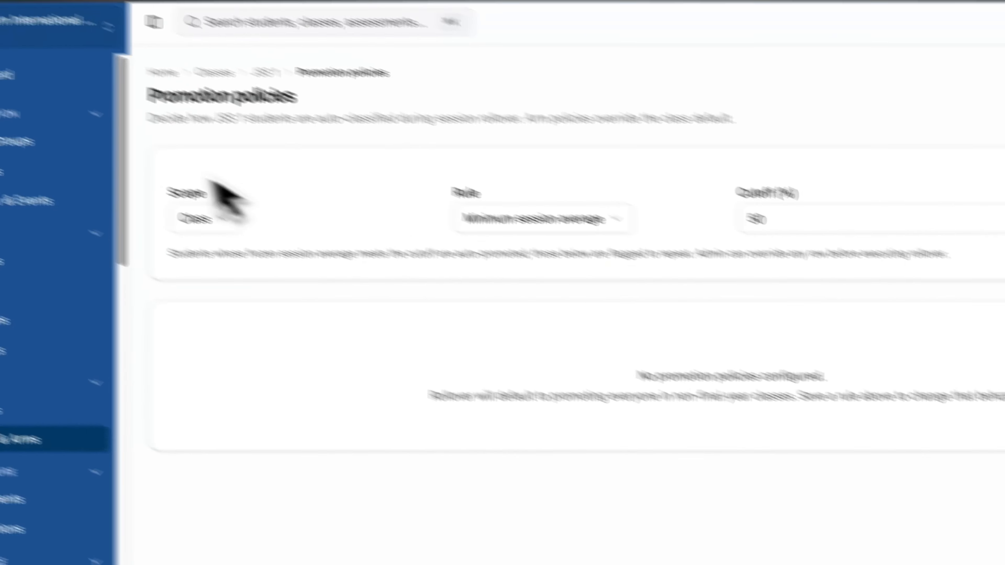
left_click(287, 242)
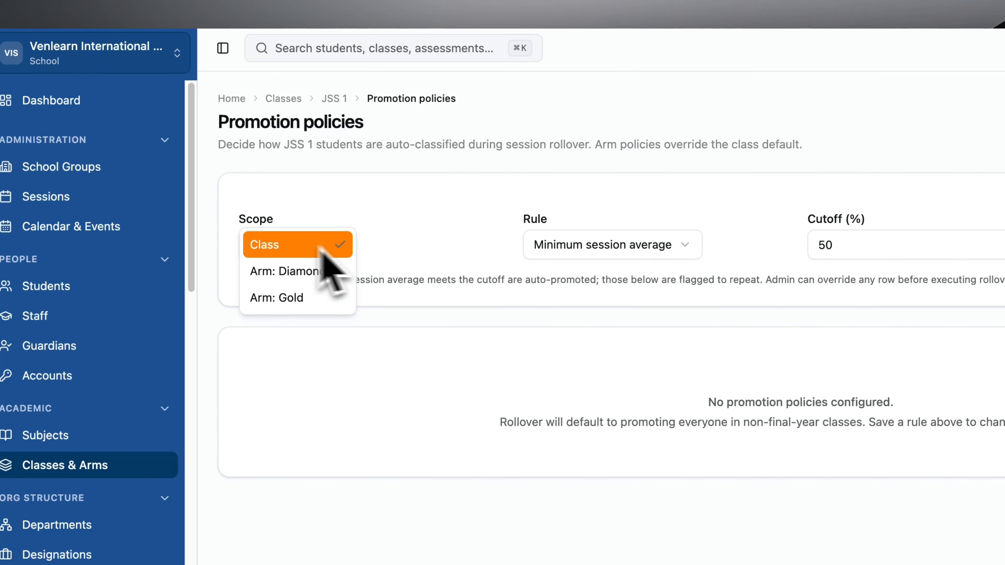
left_click(286, 246)
left_click(597, 253)
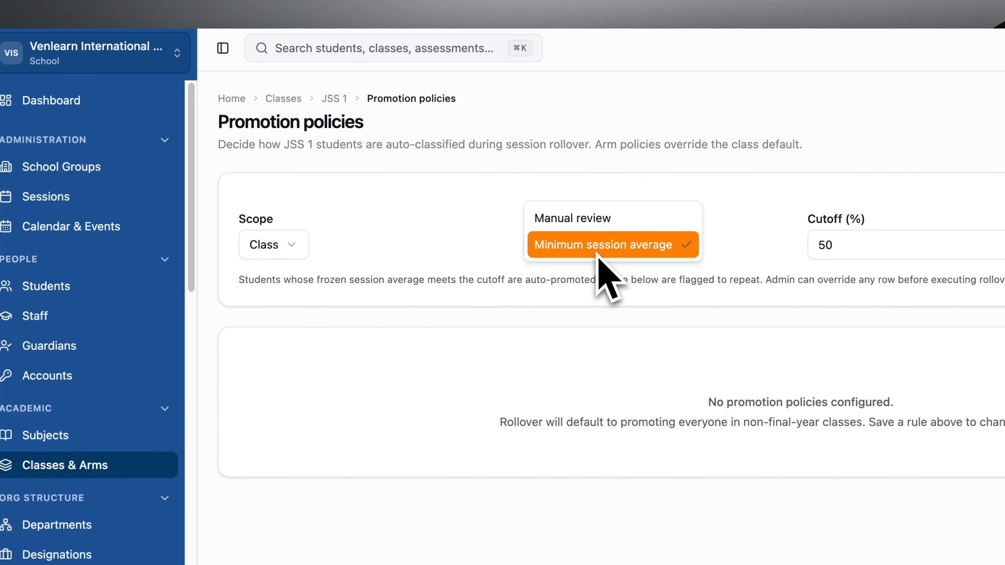
left_click(741, 228)
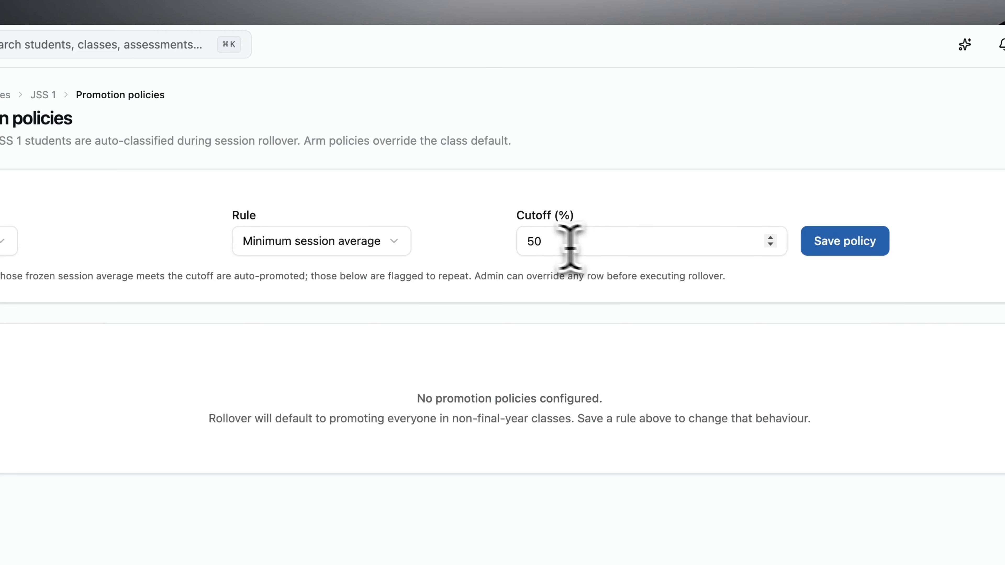
double_click(541, 242)
left_click(841, 244)
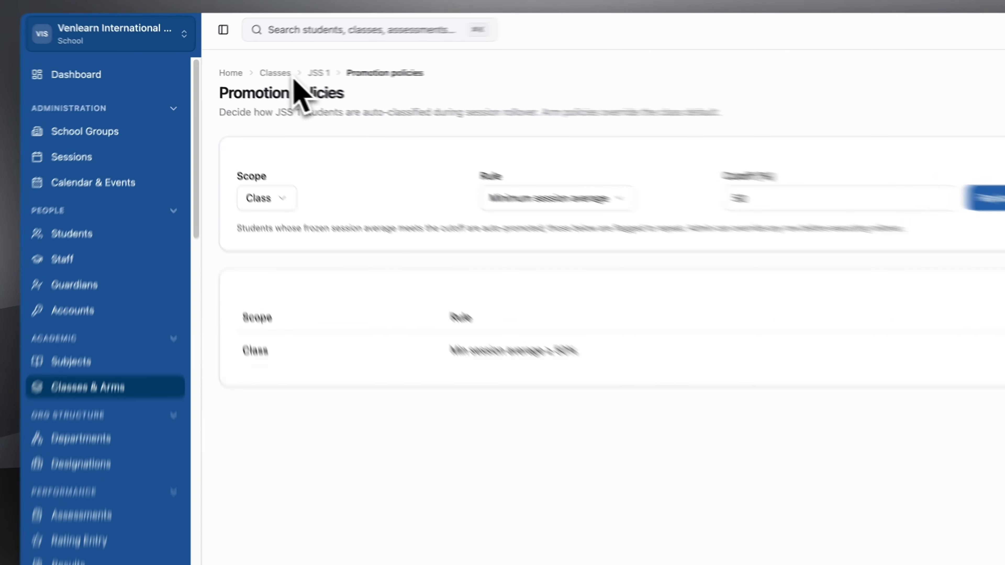
- Review the settings, students, results and arms of JSS 1 and reopen the class from the class list
left_click(245, 72)
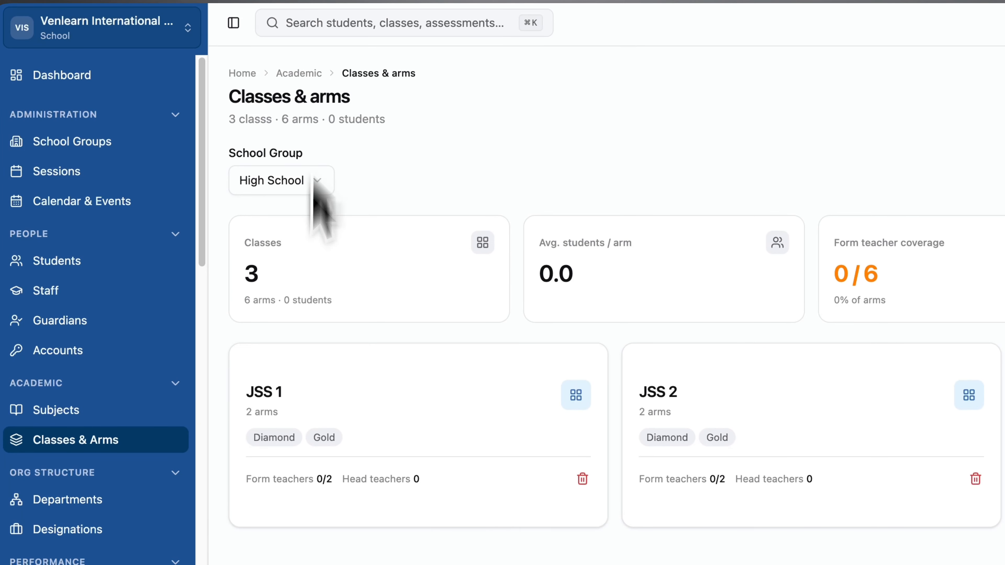
left_click(308, 390)
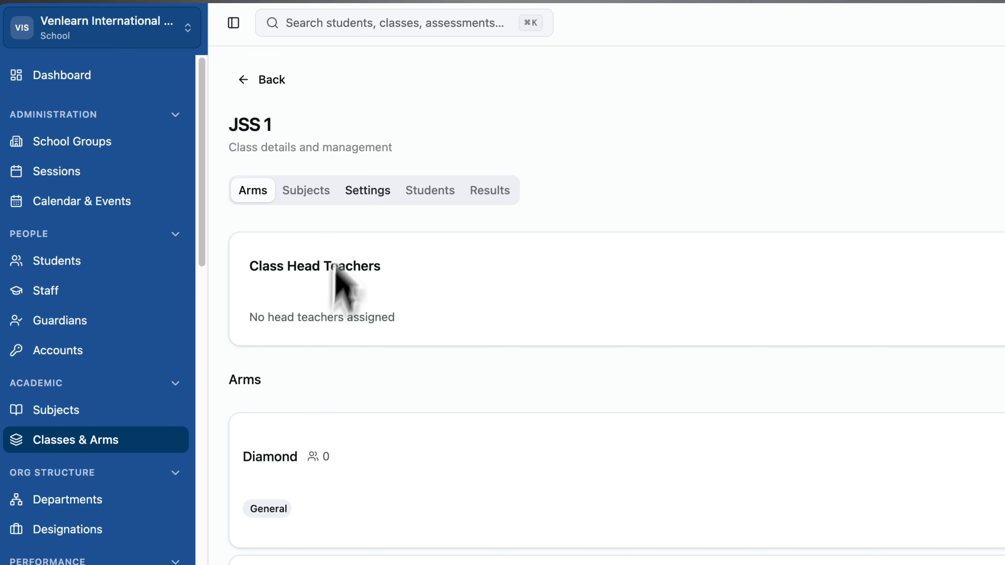
left_click(370, 193)
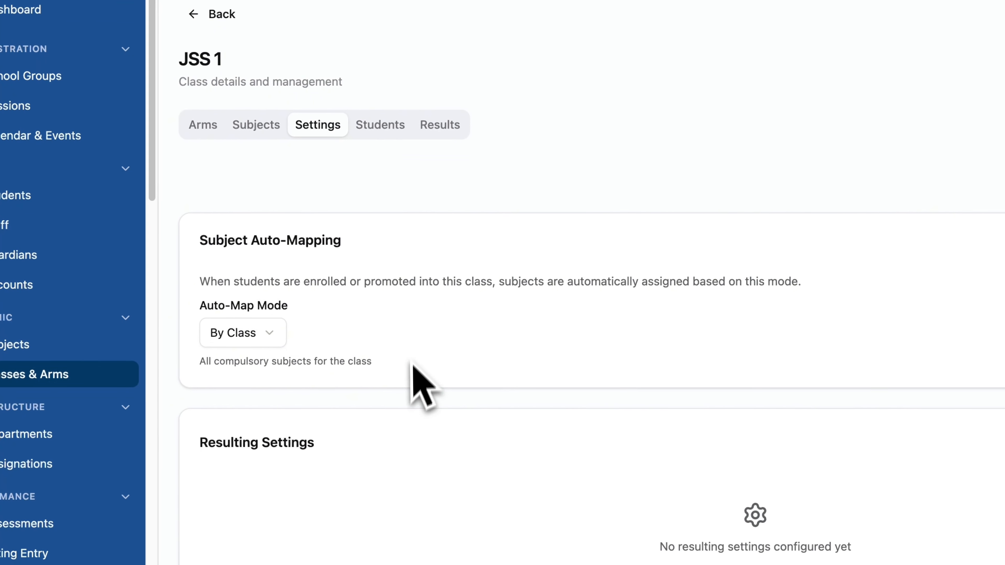
left_click(412, 165)
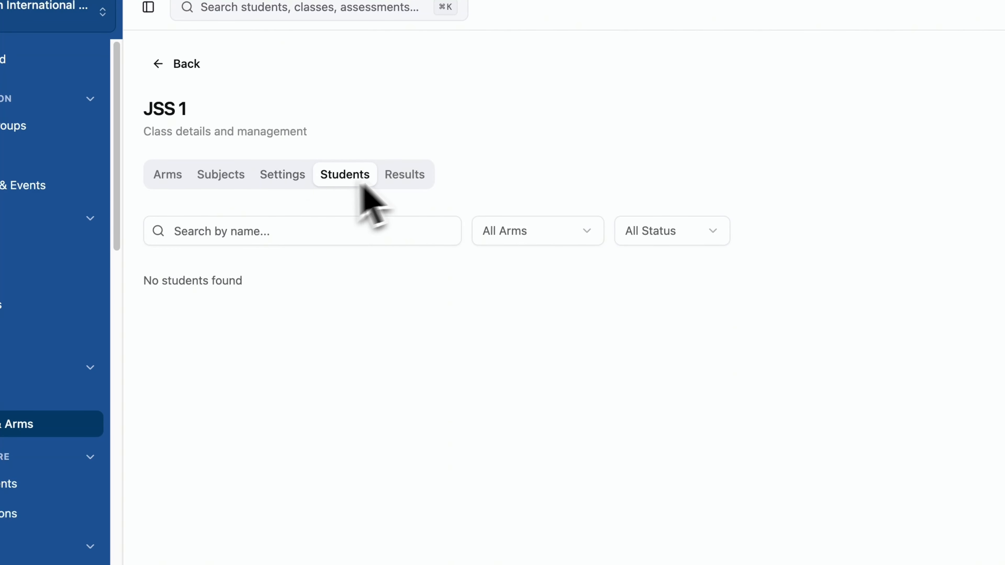
left_click(404, 177)
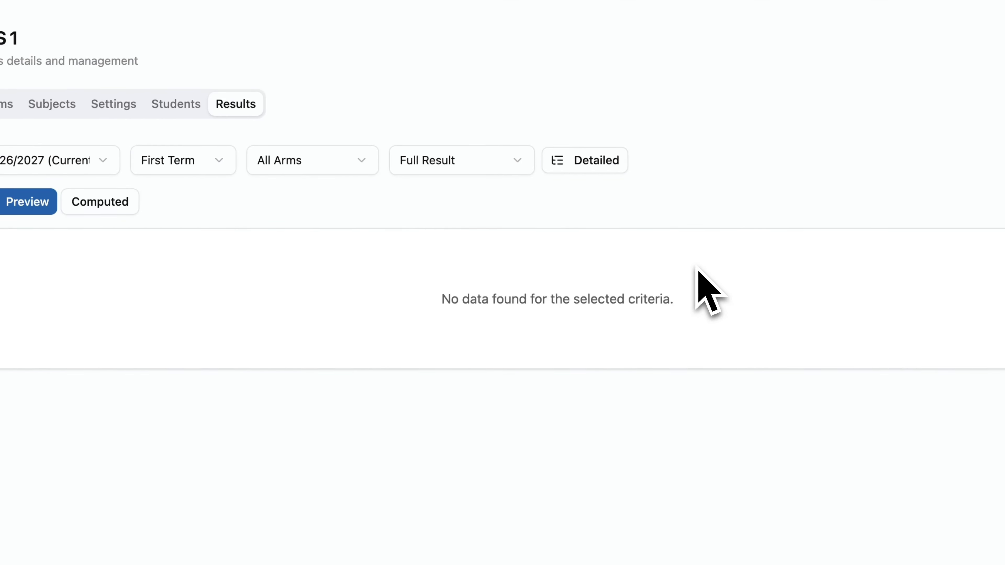
left_click(5, 103)
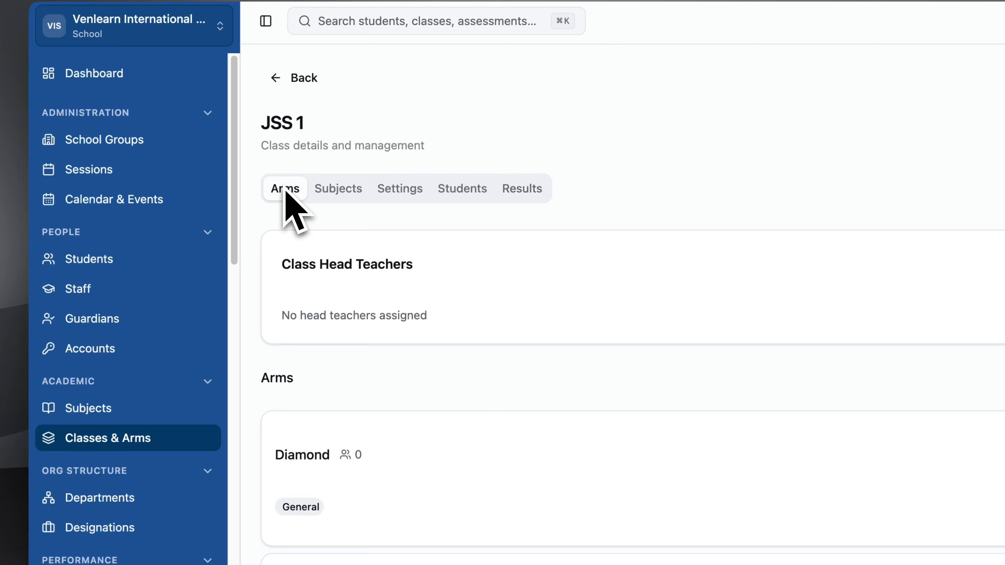
left_click(281, 84)
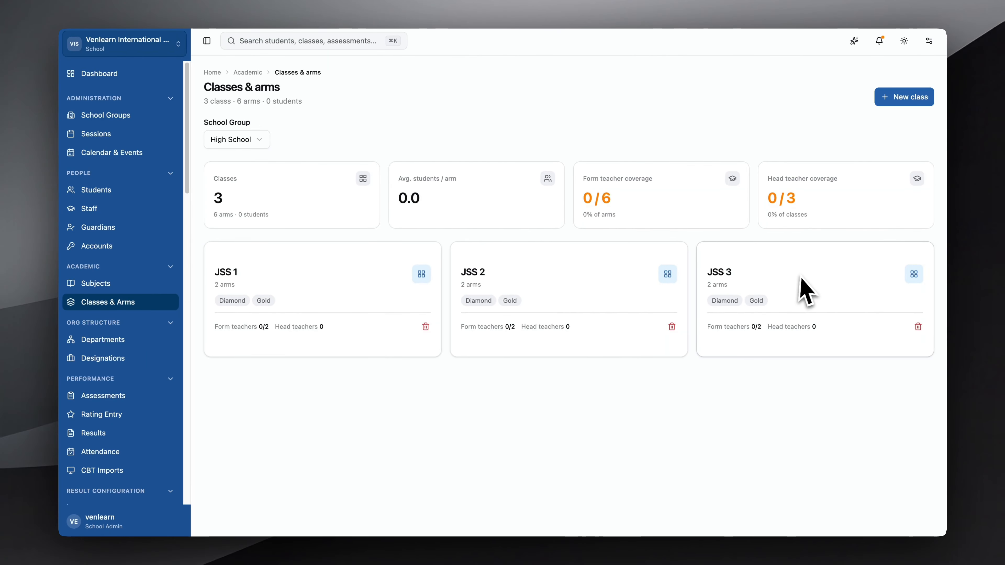
left_click(297, 272)
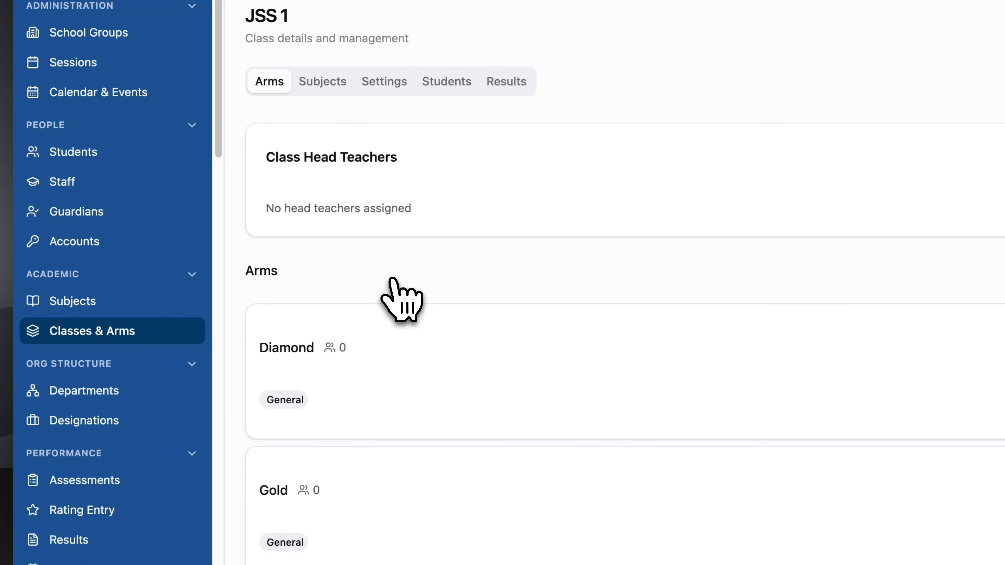